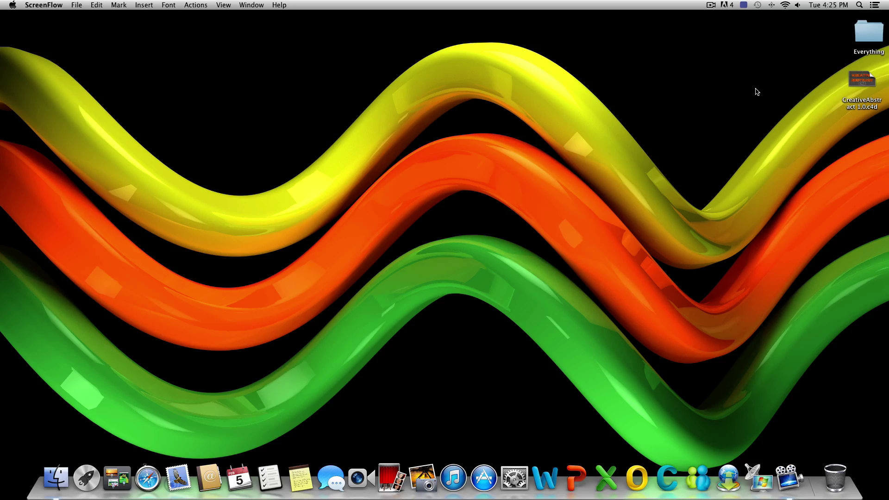
Select the CreativeAbstract 1.0.c4d file on the desktop
left_click(854, 82)
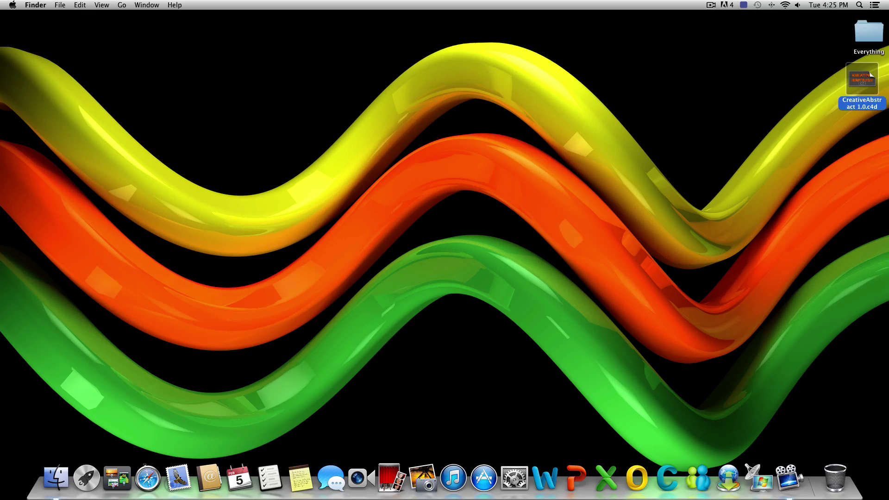
Open CreativeAbstract 1.0.c4d, select the preset object and briefly play the animation
double_click(863, 80)
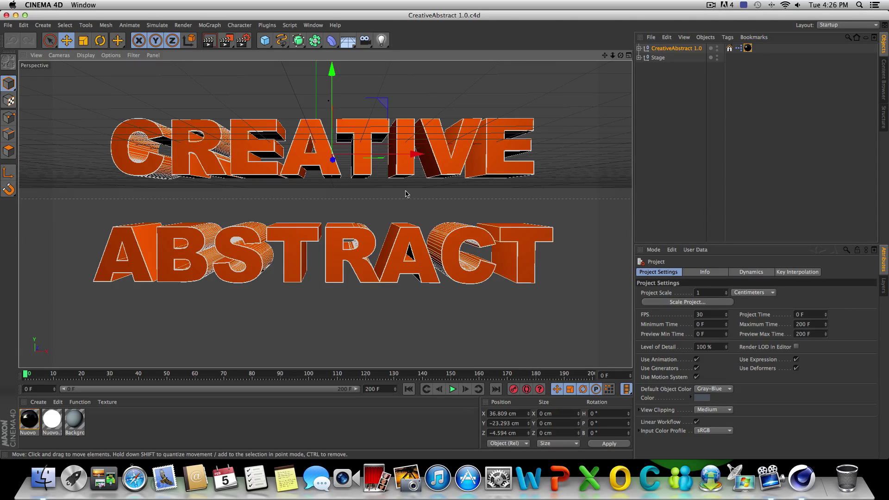
left_click(676, 48)
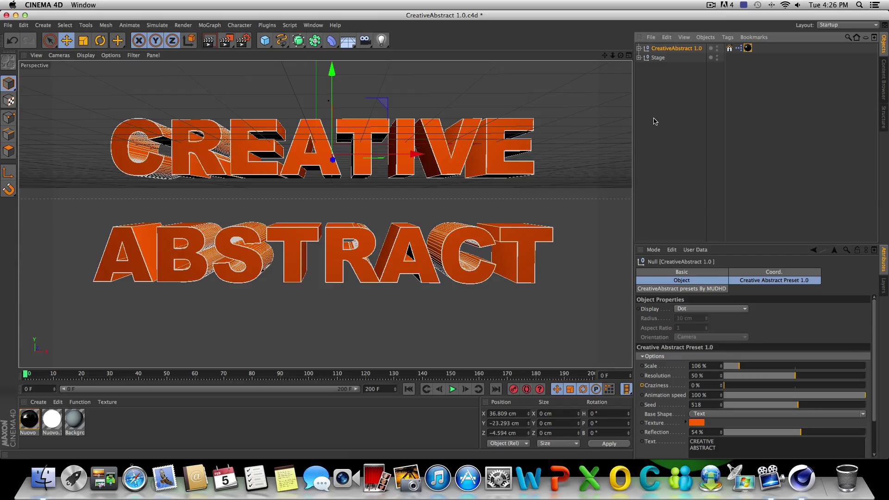
left_click(639, 48)
left_click(639, 48)
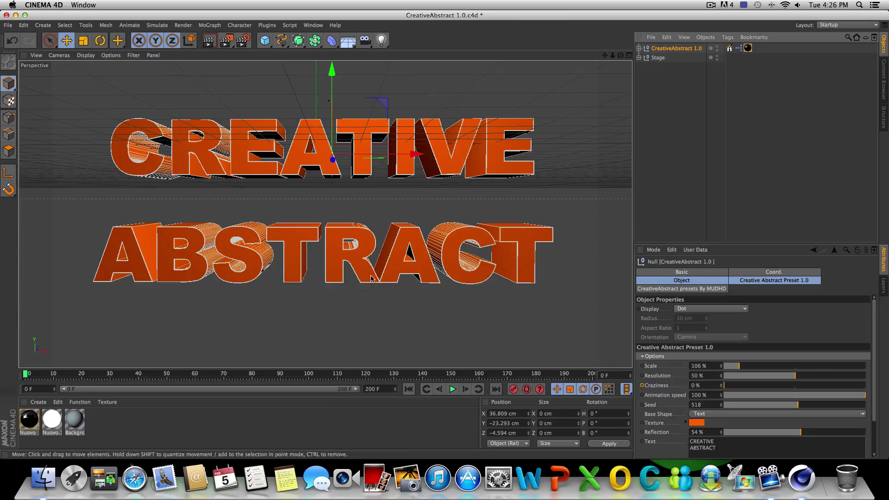
left_click(452, 389)
Extend the animation end frame to 400, then test a high and lower Craziness value
left_click(373, 389)
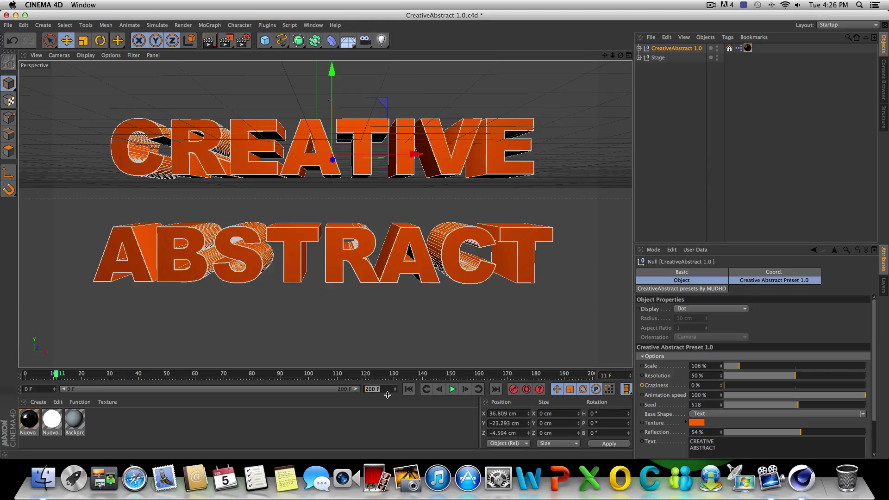
type("40")
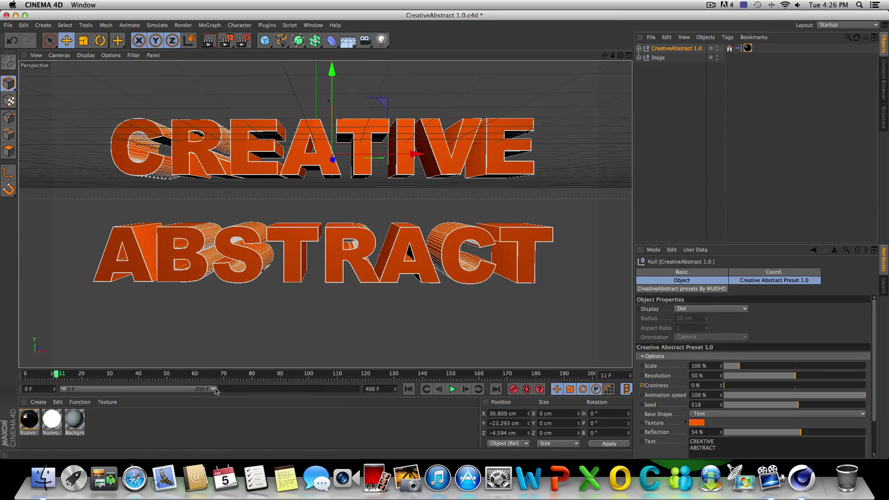
key("Return")
left_click(730, 386)
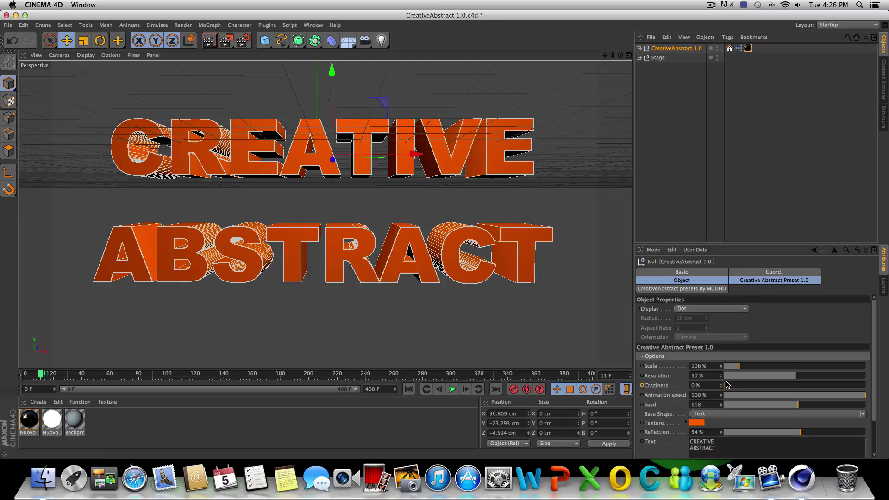
left_click_drag(742, 389, 721, 388)
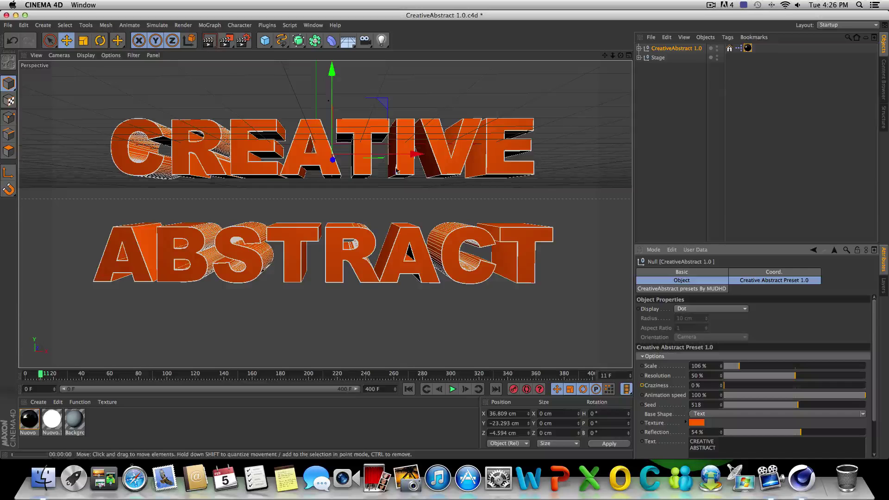
Render a preview of the view, then reselect the CreativeAbstract 1.0 preset
key("super+r")
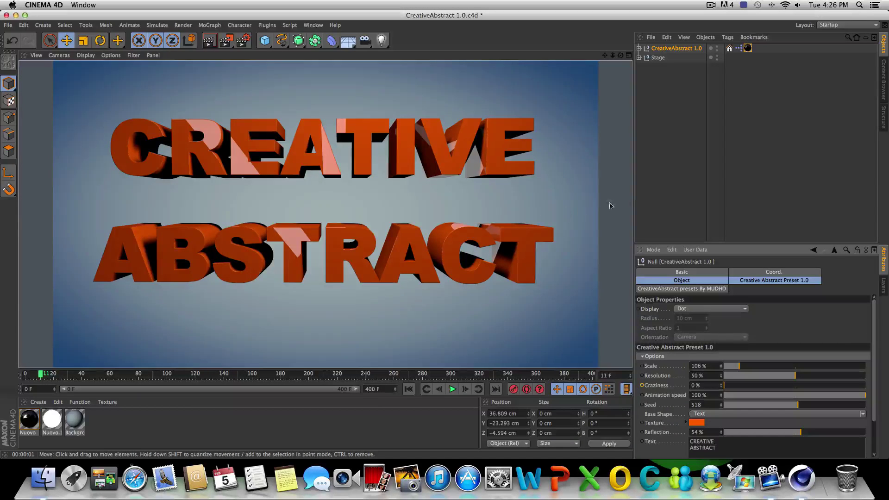
left_click(656, 199)
left_click(676, 48)
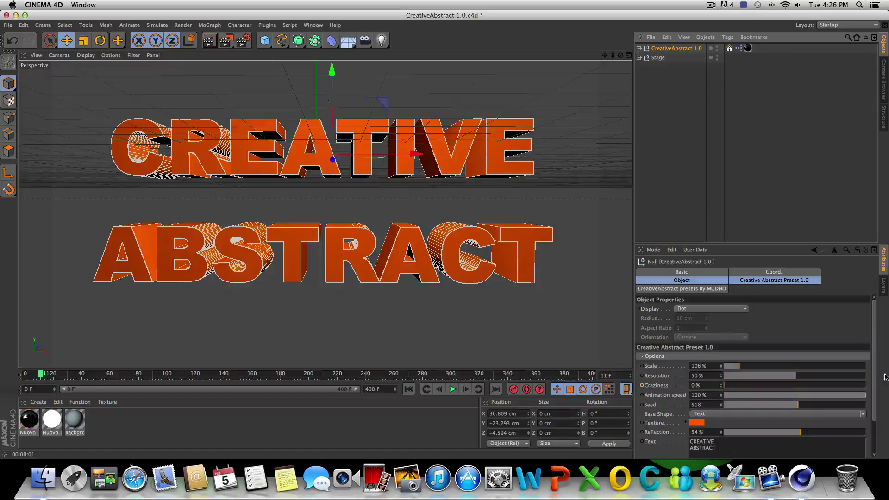
Delete the CREATIVE ABSTRACT text from the preset's Text field
scroll(732, 453, "down", 3)
triple_click(708, 401)
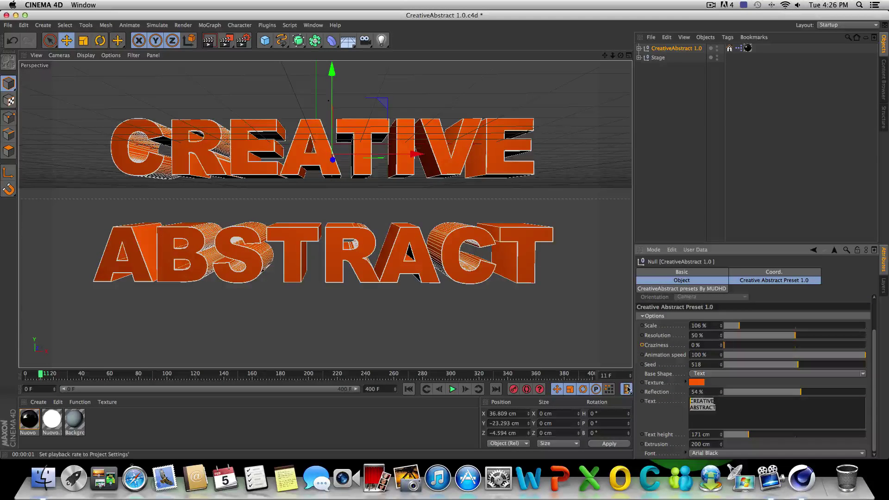
key("BackSpace")
left_click(701, 345)
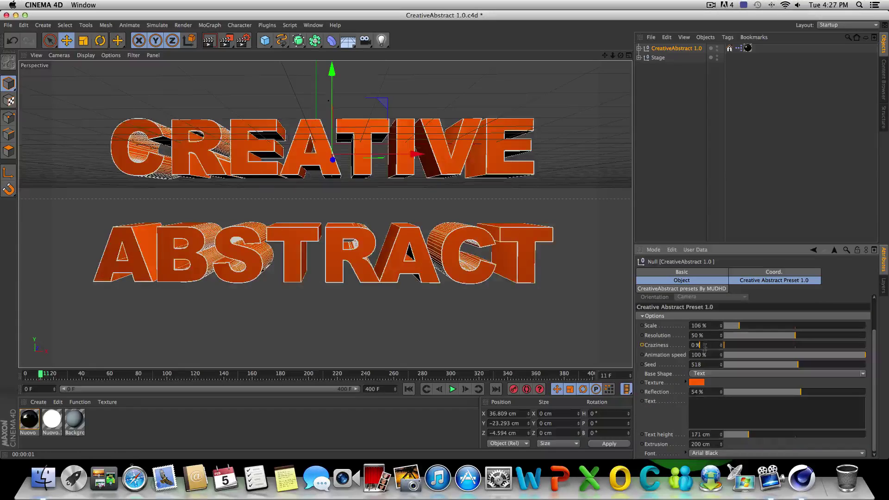
left_click(863, 374)
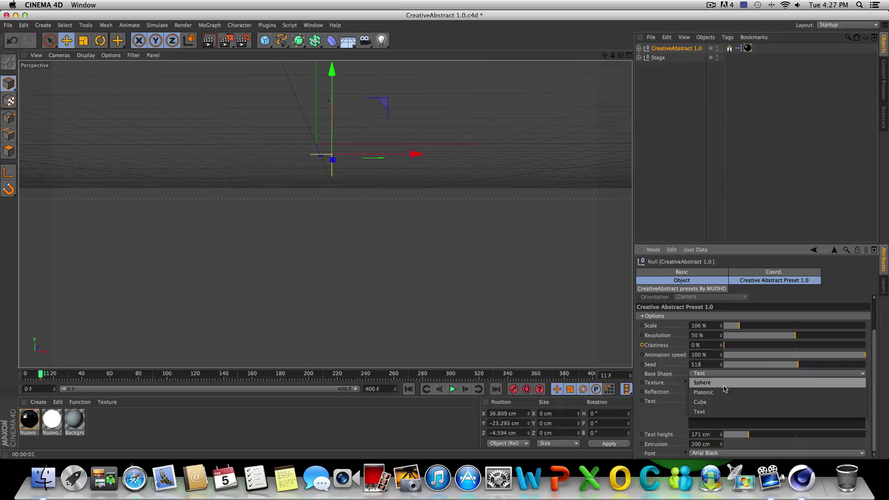
Switch the base shape to Cube and move it down and right to X 82.172, Y −191.088 cm
left_click(716, 403)
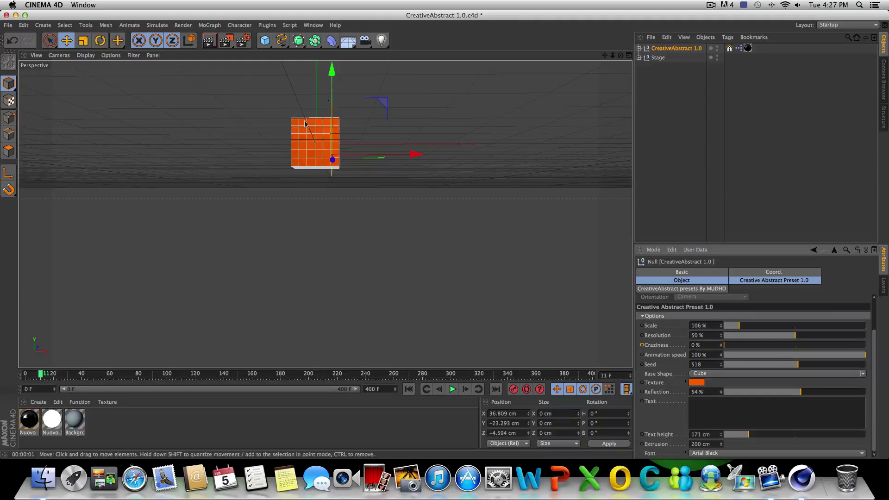
left_click_drag(327, 75, 327, 147)
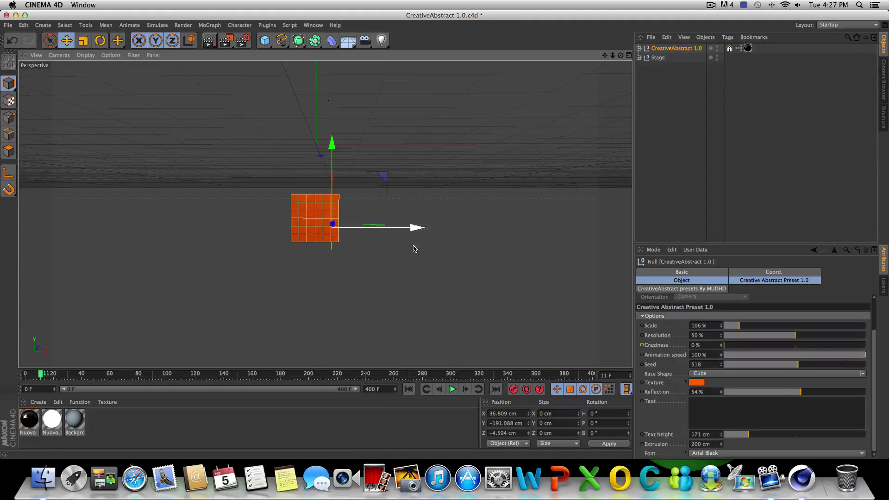
left_click_drag(413, 234, 434, 234)
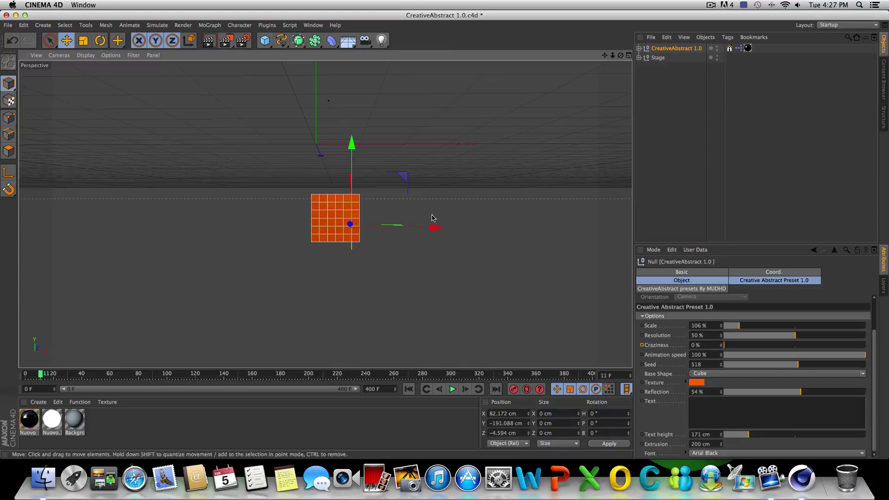
Render a preview, nudge the cube instance along X, and reselect the preset
left_click(208, 40)
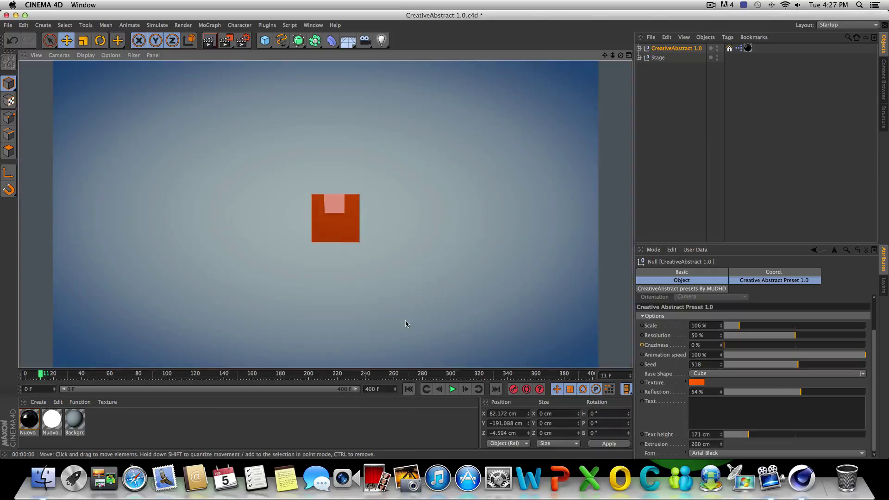
left_click(676, 178)
left_click(349, 214)
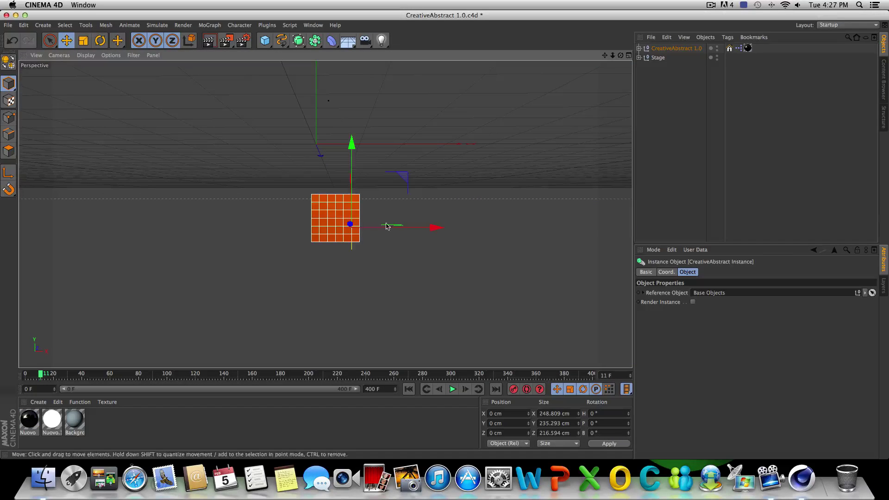
left_click_drag(432, 227, 437, 230)
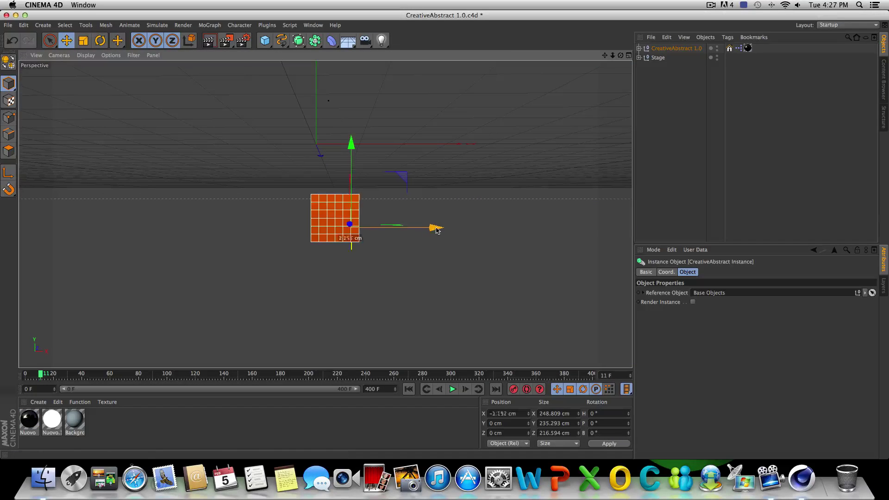
left_click(662, 49)
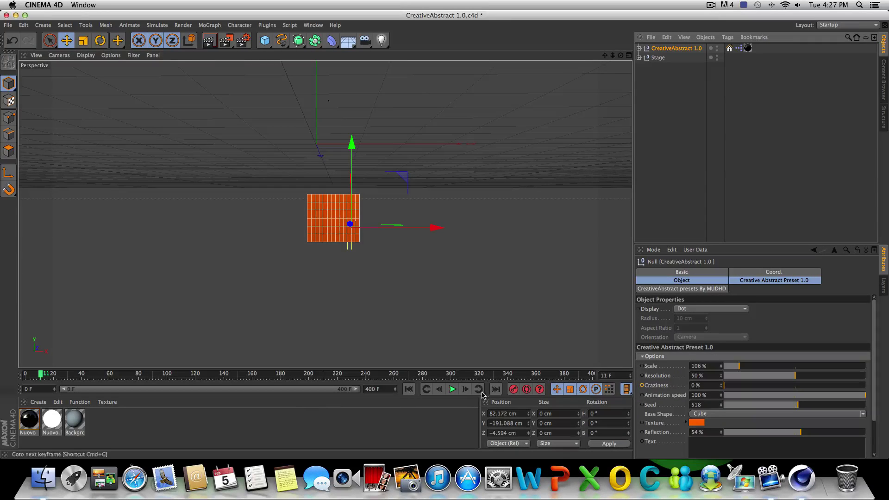
At frame 0, set Craziness to 18 % and render a preview of the crumpled cube
left_click(408, 389)
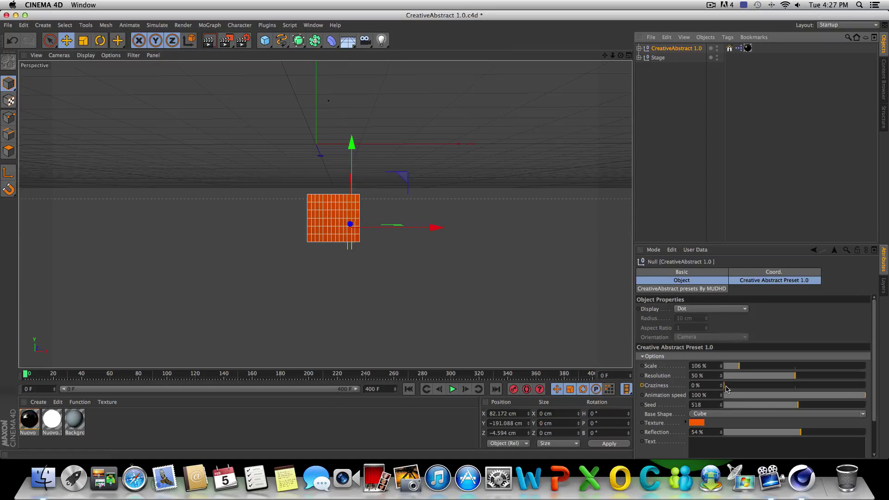
left_click_drag(727, 389, 727, 387)
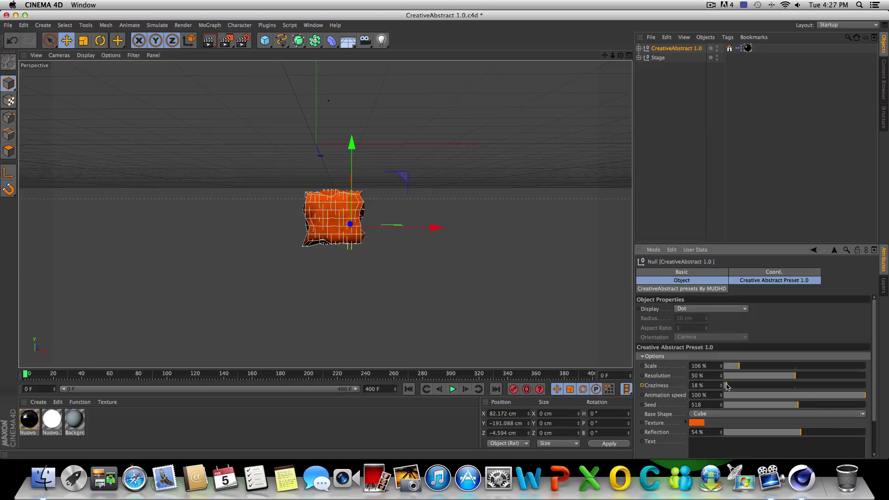
left_click(208, 41)
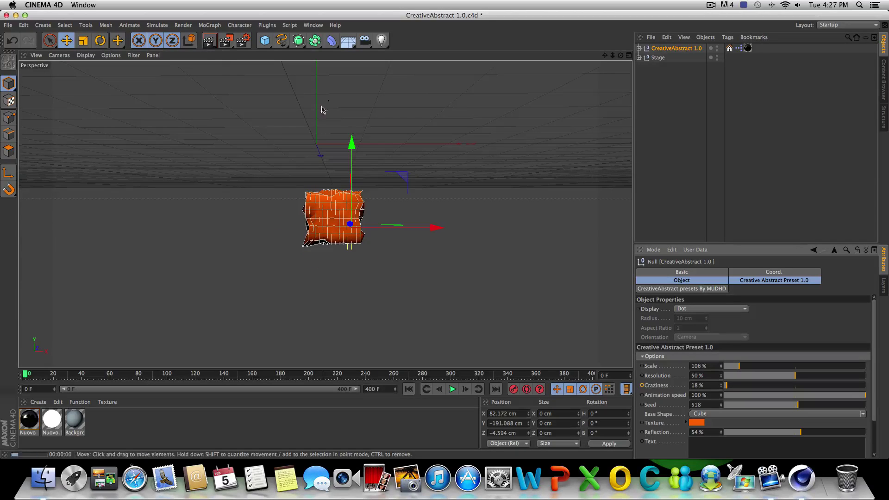
left_click(644, 167)
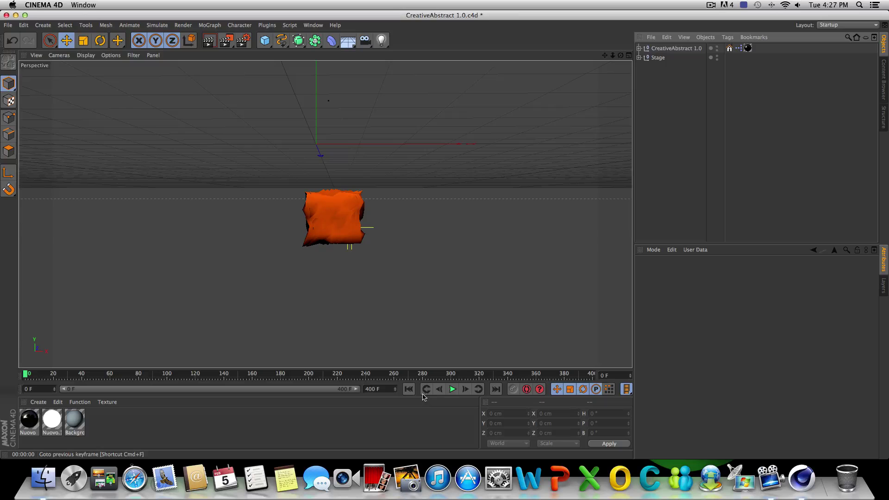
Play the animation, stop it, and return to frame 0 with the preset reselected
left_click(452, 389)
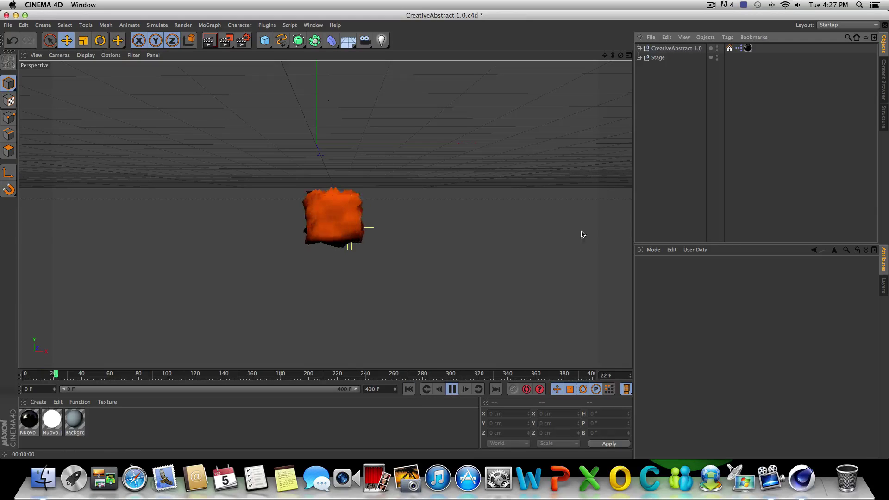
left_click(680, 48)
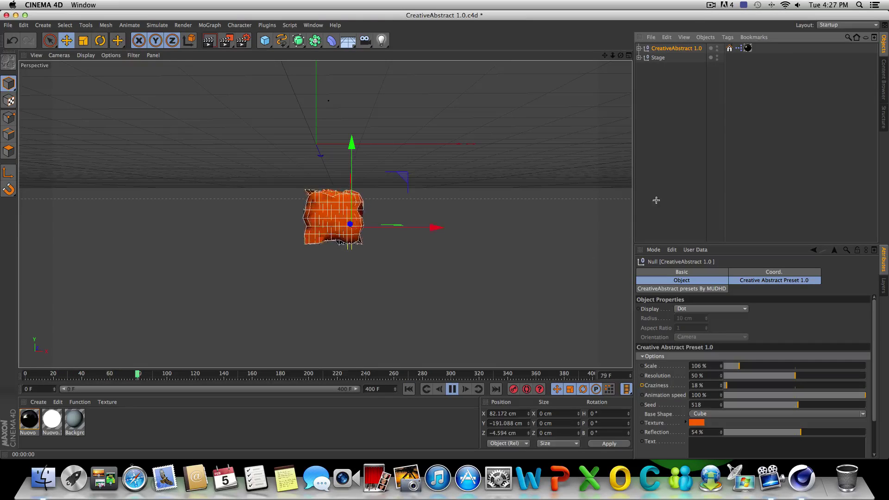
left_click(511, 336)
key("F8")
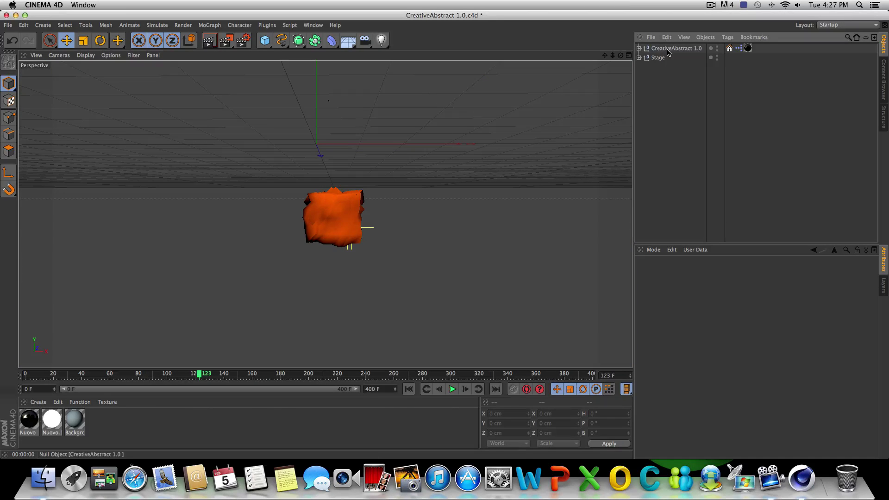
left_click(675, 48)
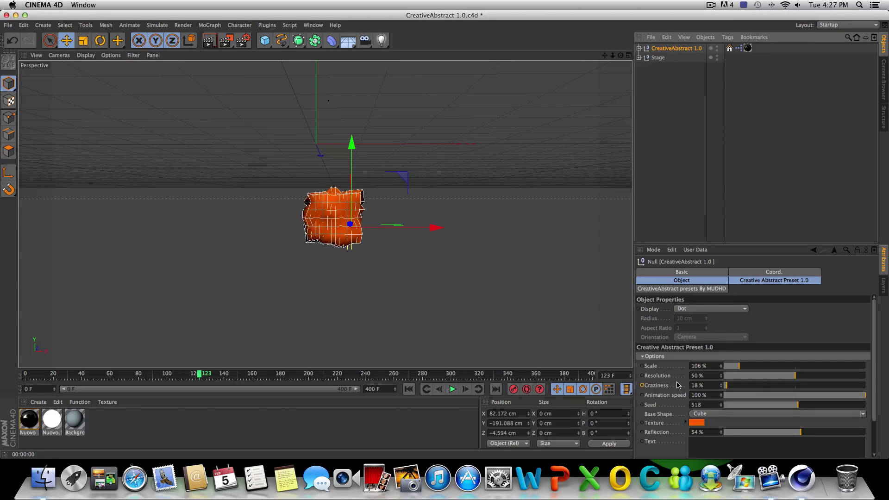
left_click(408, 389)
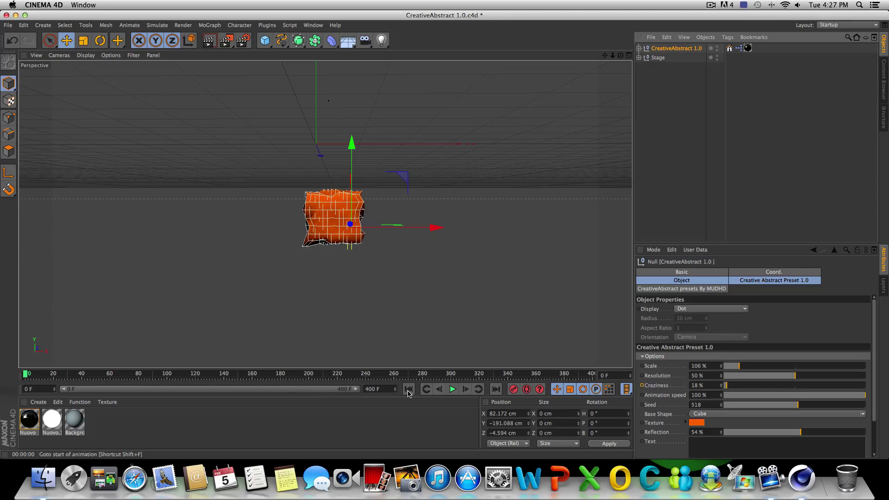
Keyframe Craziness at frame 0, then raise it and keyframe it again at frame 60
left_click(643, 386, "ctrl")
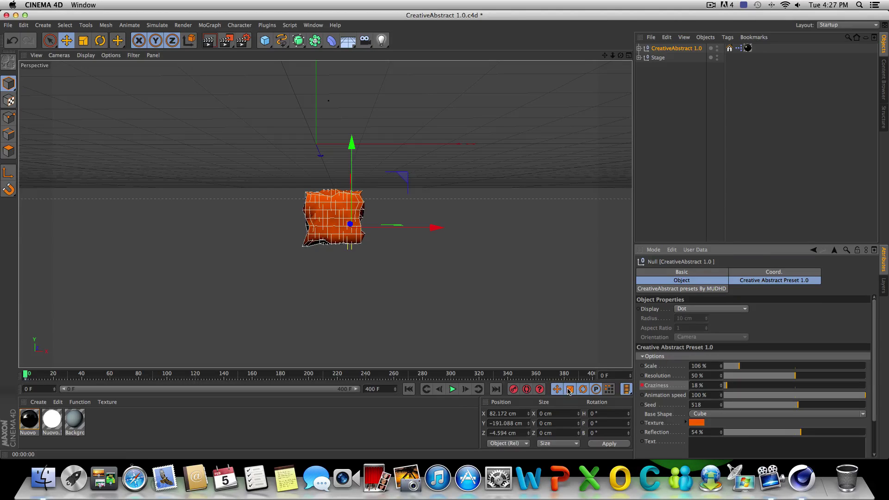
left_click(452, 389)
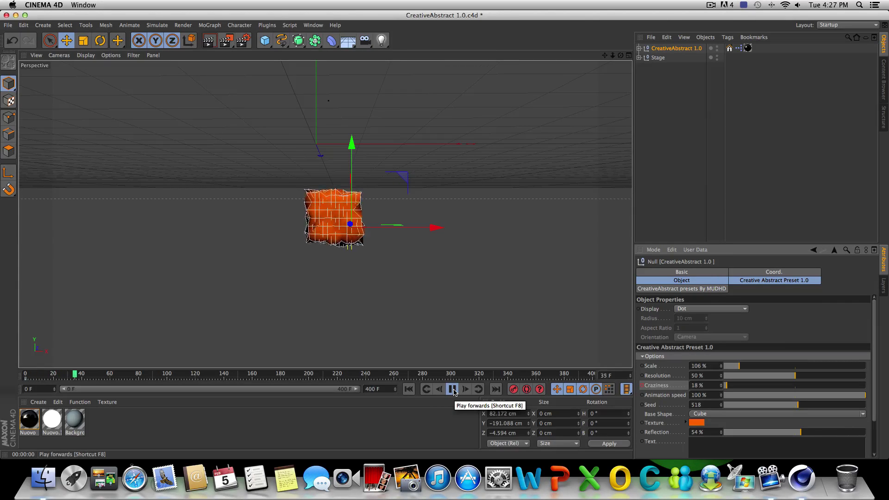
left_click(452, 389)
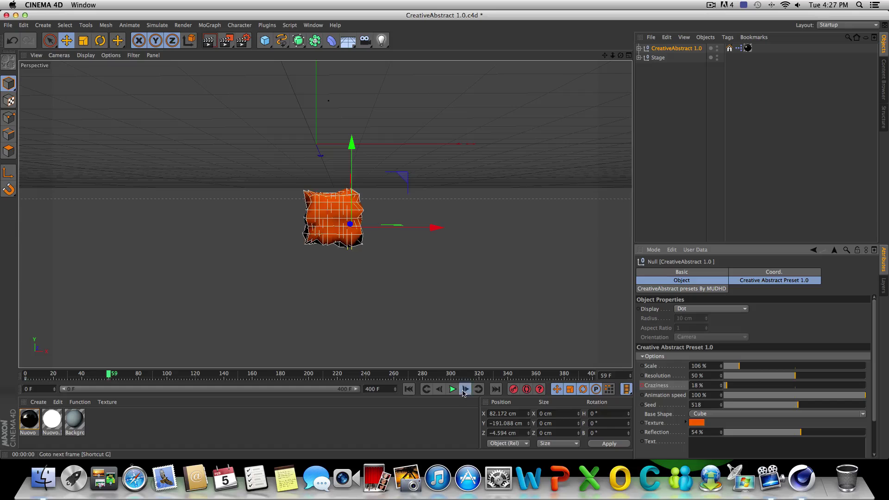
left_click(464, 390)
left_click_drag(741, 387, 732, 384)
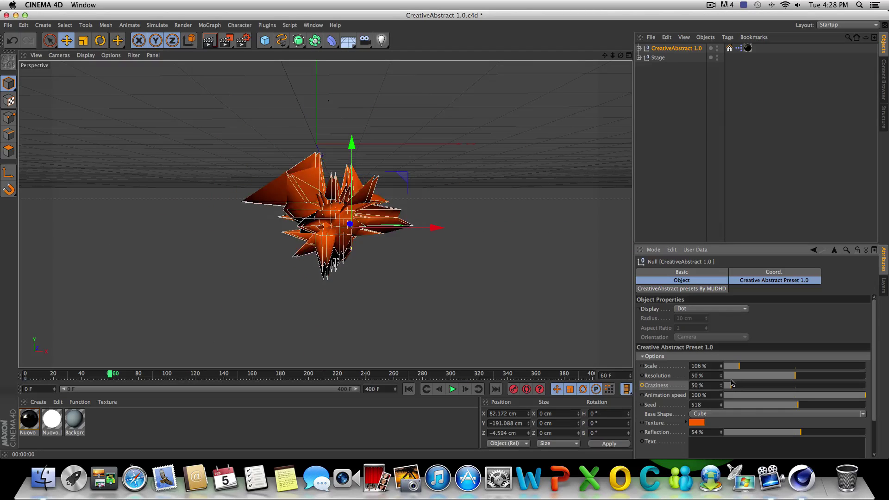
left_click(642, 385, "ctrl")
Play from frame 0 to frame 90 and render a preview of the growing shape
left_click(408, 389)
left_click(453, 389)
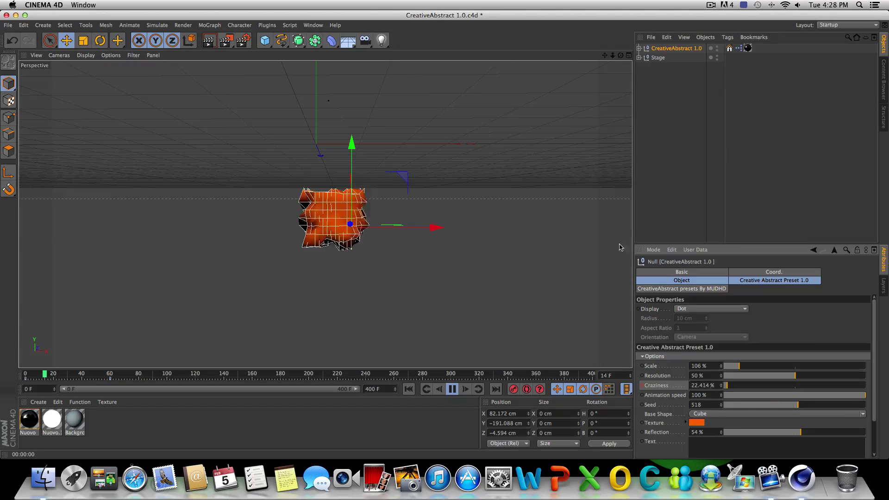
left_click(676, 192)
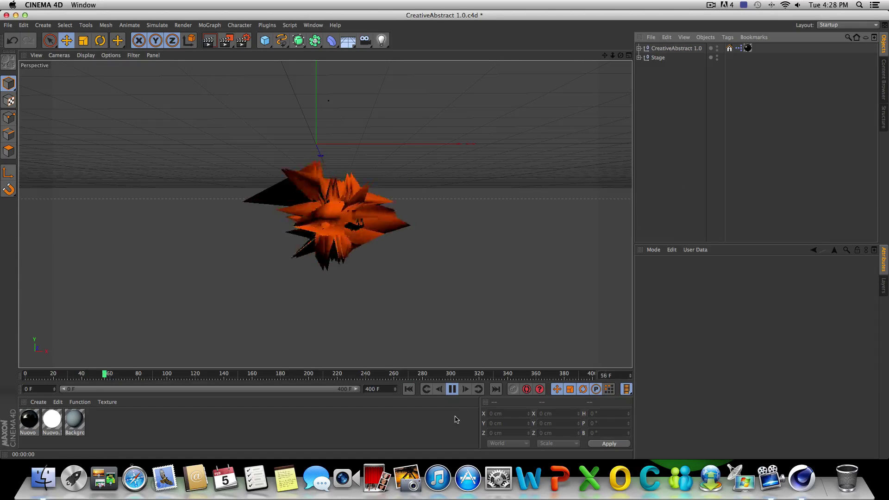
left_click(453, 389)
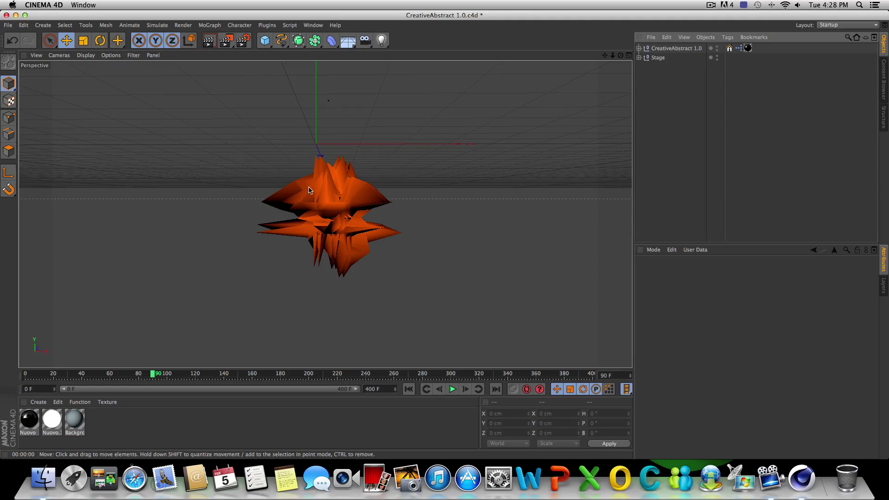
left_click(208, 40)
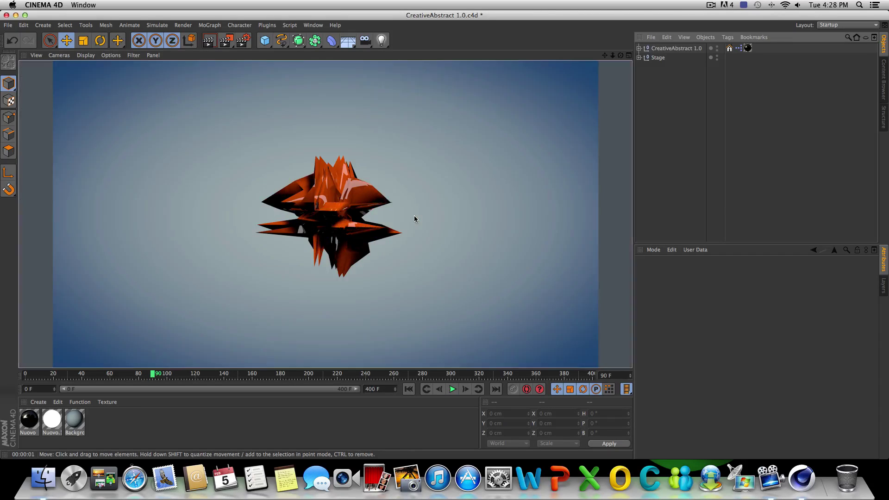
left_click(685, 161)
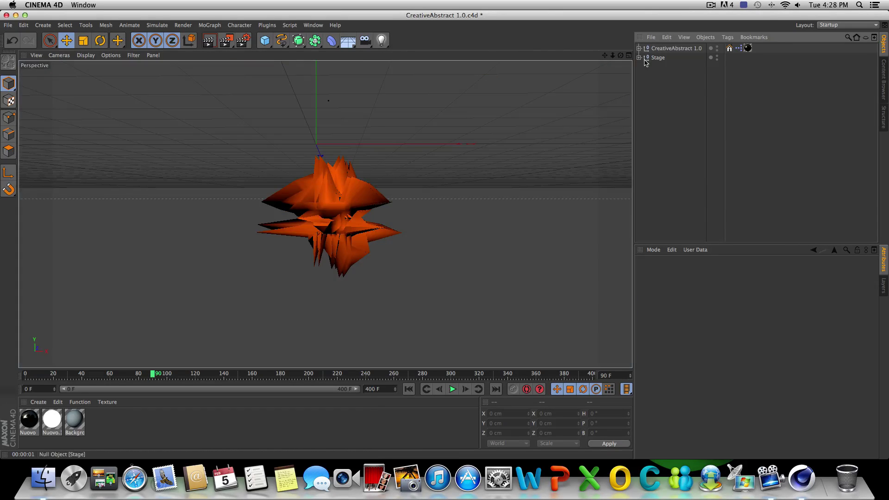
left_click(659, 49)
Raise Craziness to 99 % at frame 90 and render the view to check
left_click_drag(730, 386, 738, 389)
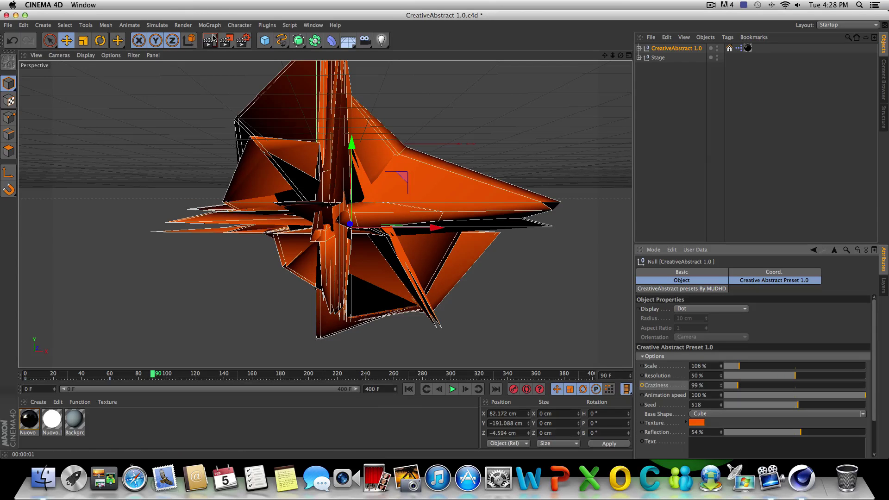
key("super+r")
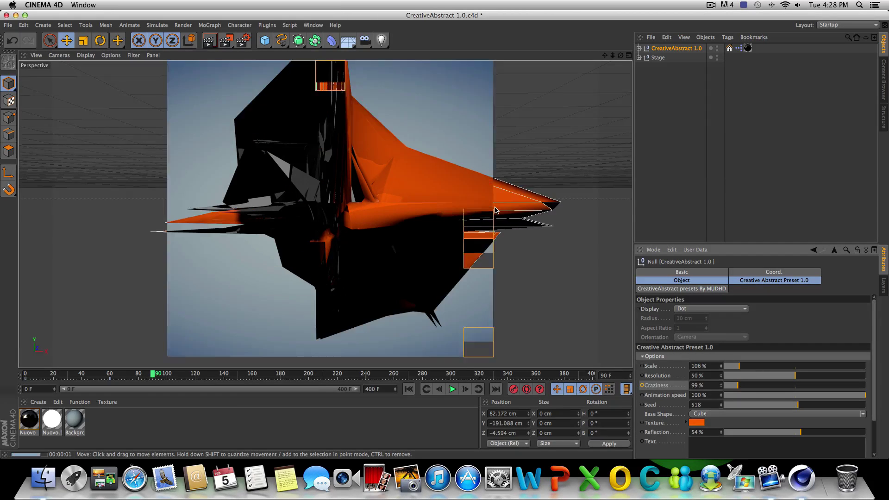
left_click(665, 159)
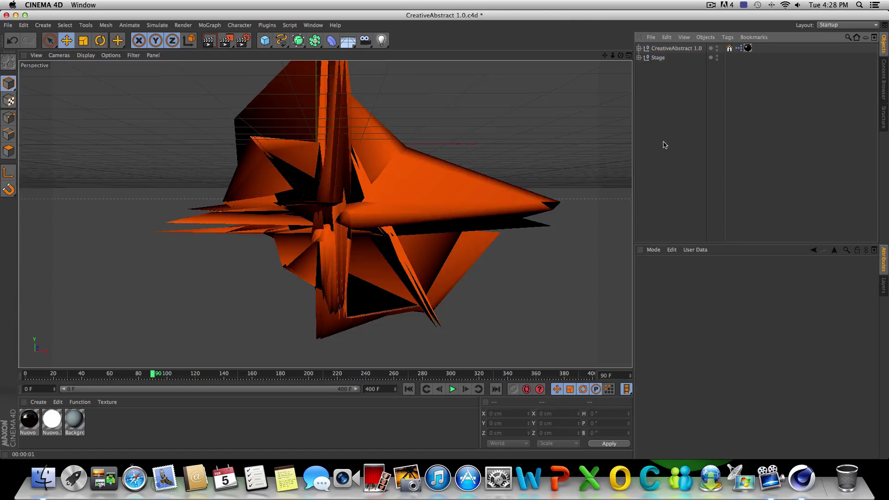
left_click(665, 49)
key("super+r")
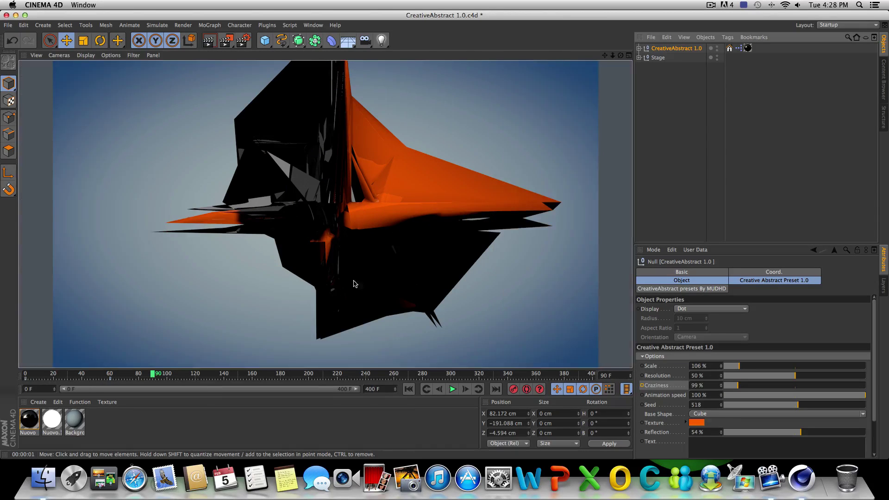
left_click(561, 125)
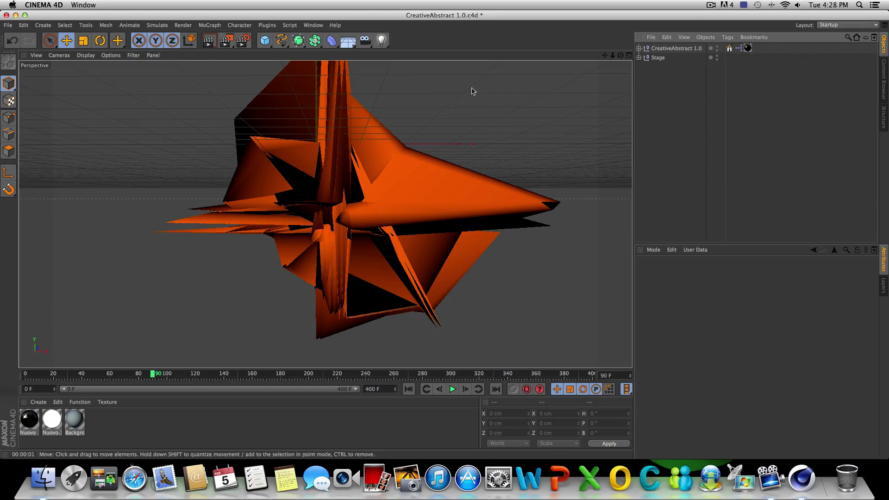
left_click_drag(384, 41, 408, 48)
left_click_drag(312, 107, 319, 363)
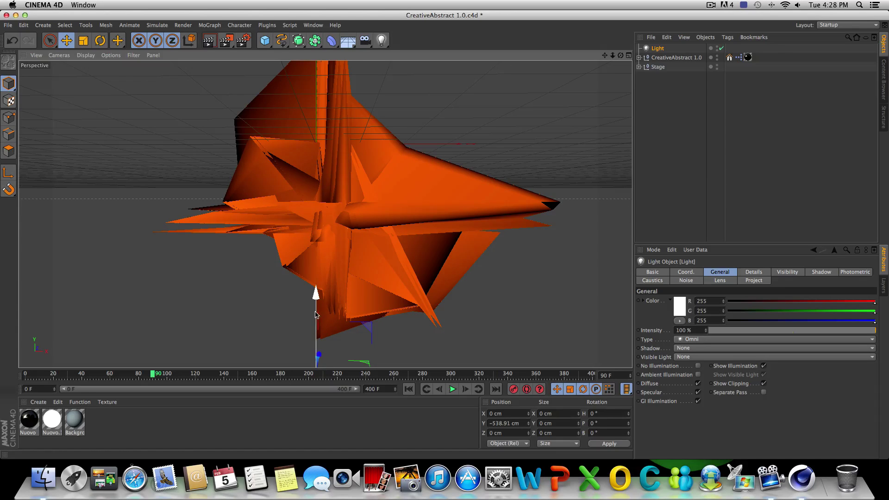
left_click_drag(314, 301, 315, 280)
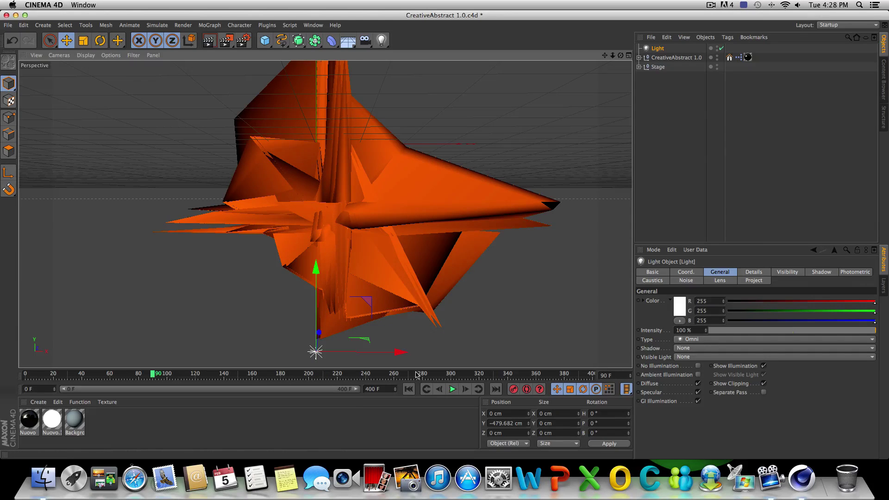
left_click_drag(352, 351, 473, 357)
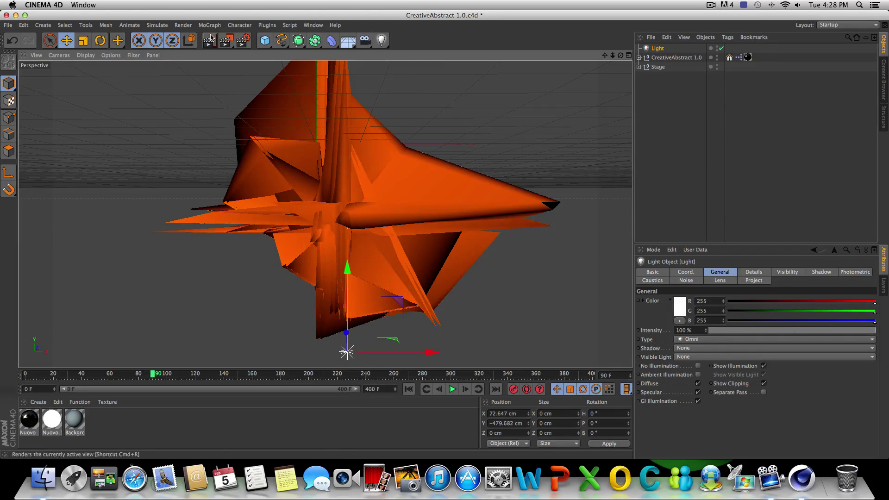
key("super+r")
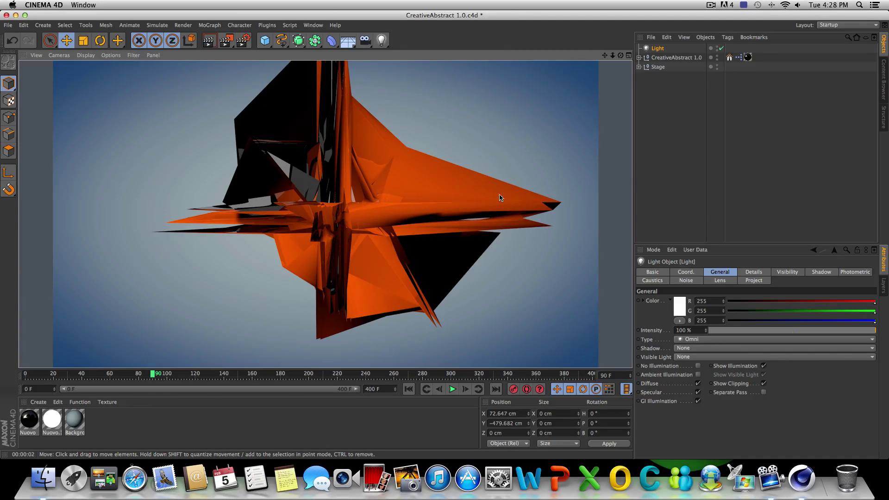
left_click(659, 174)
left_click(662, 57)
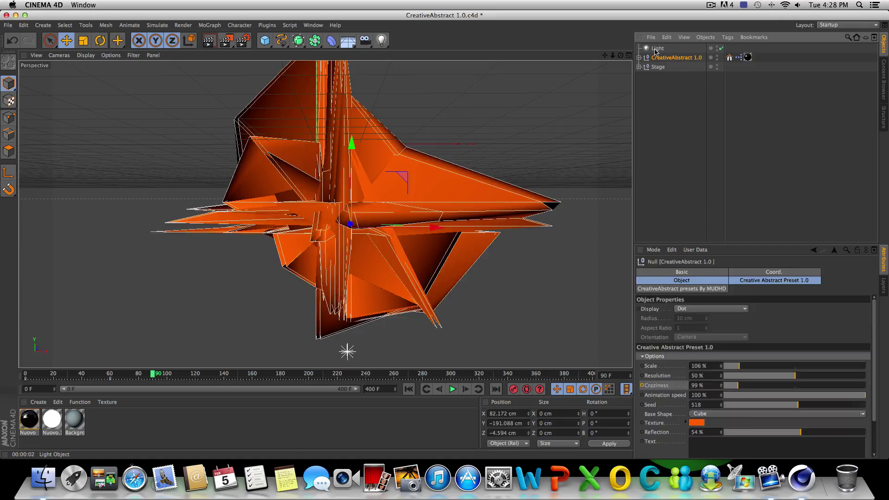
left_click(655, 49)
key("Delete")
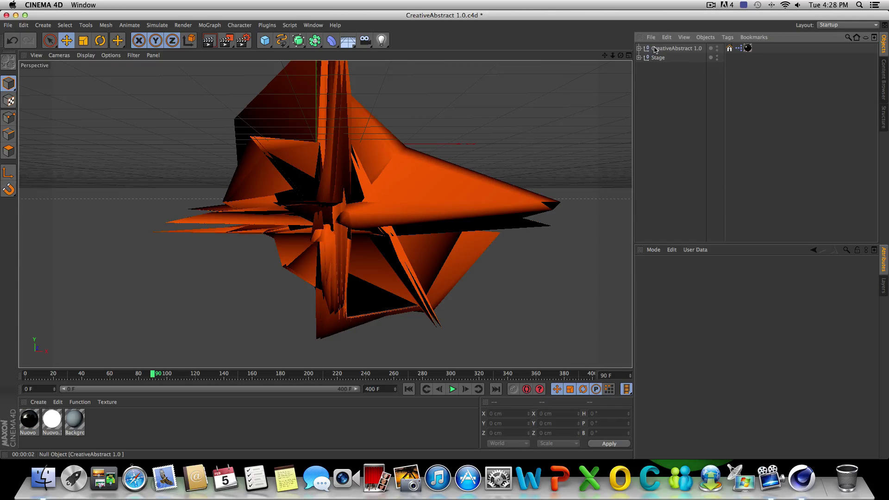
left_click(655, 50)
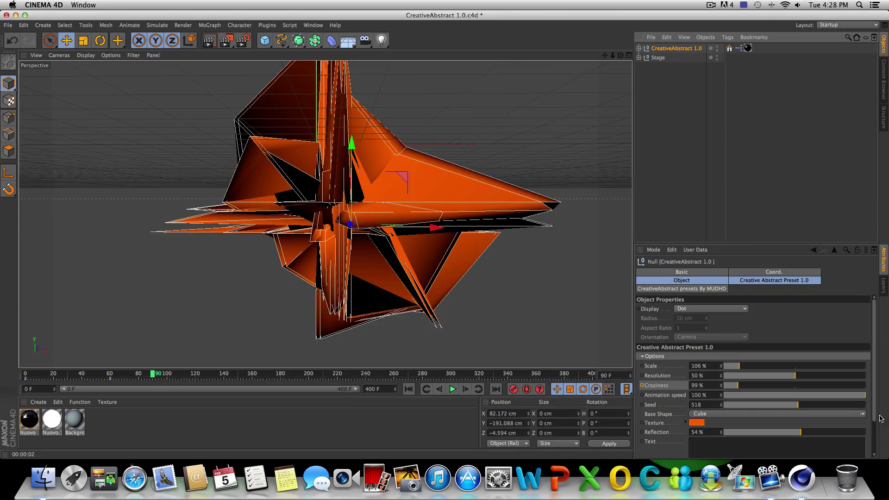
Change the base shape to Sphere and lower Craziness to 28 %
left_click(861, 414)
left_click(784, 421)
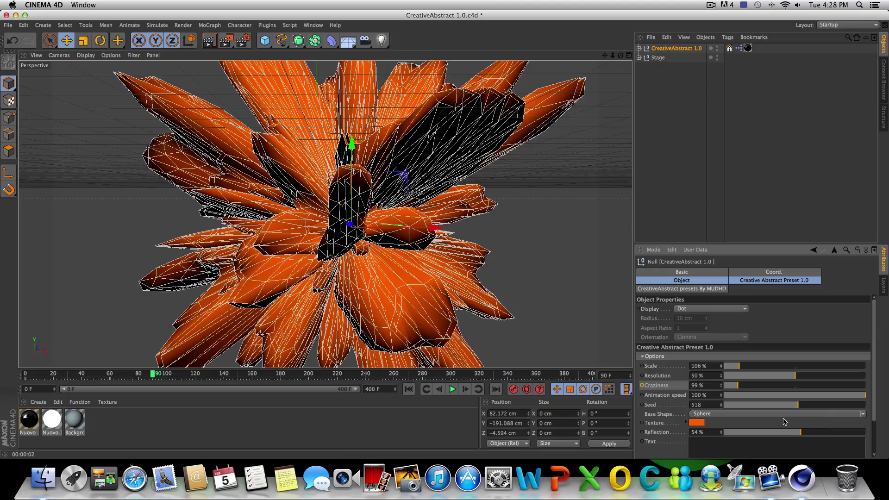
left_click_drag(740, 391, 728, 390)
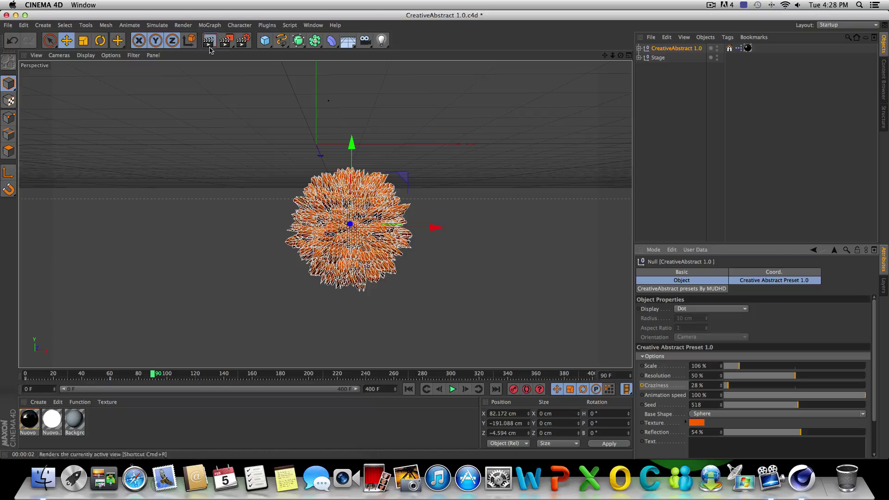
Render the view, then play the animation from frame 0 to about frame 59
key("ctrl+r")
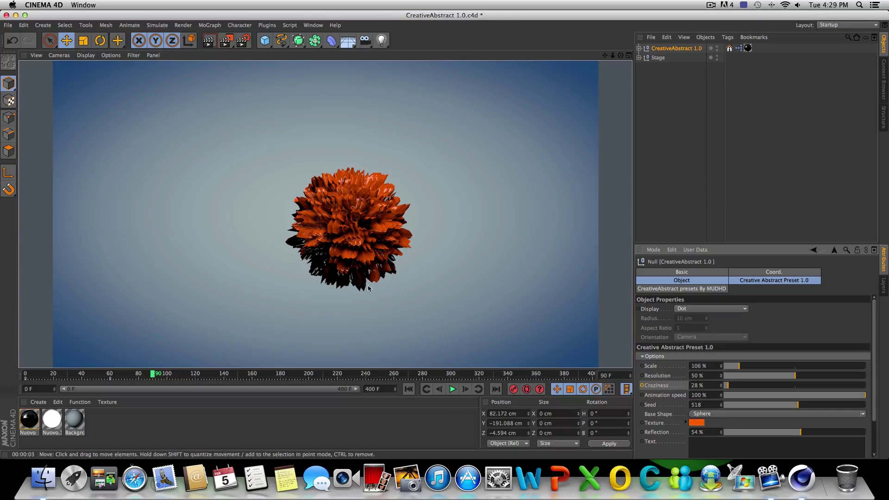
left_click(522, 267)
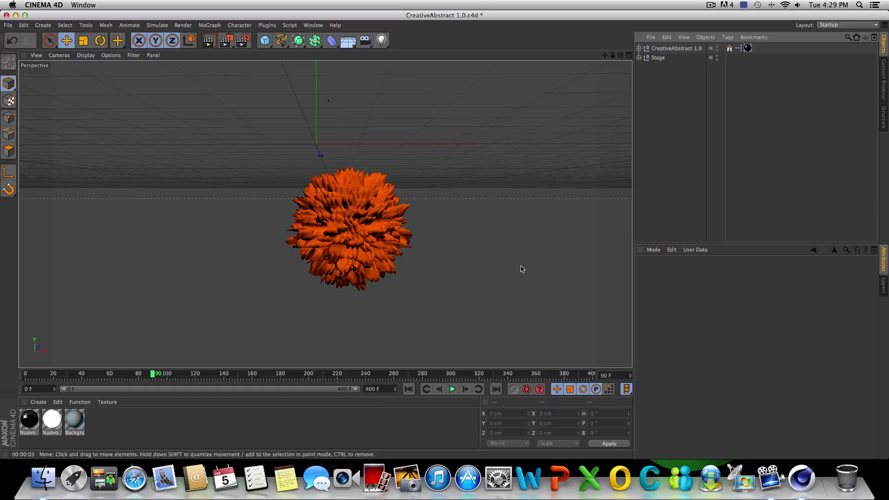
left_click(409, 389)
left_click(453, 389)
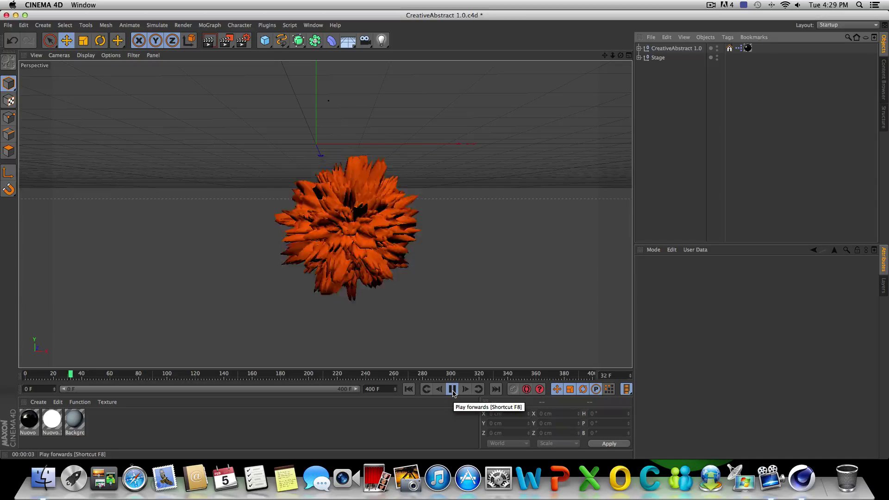
left_click(452, 389)
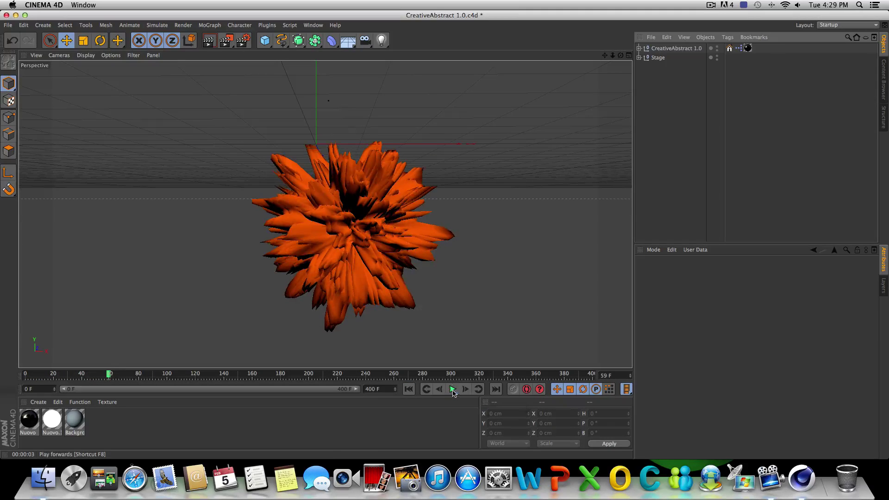
left_click(677, 48)
Try Scale at 359 %, then set the preset's Resolution to 50 %
left_click_drag(738, 371, 867, 383)
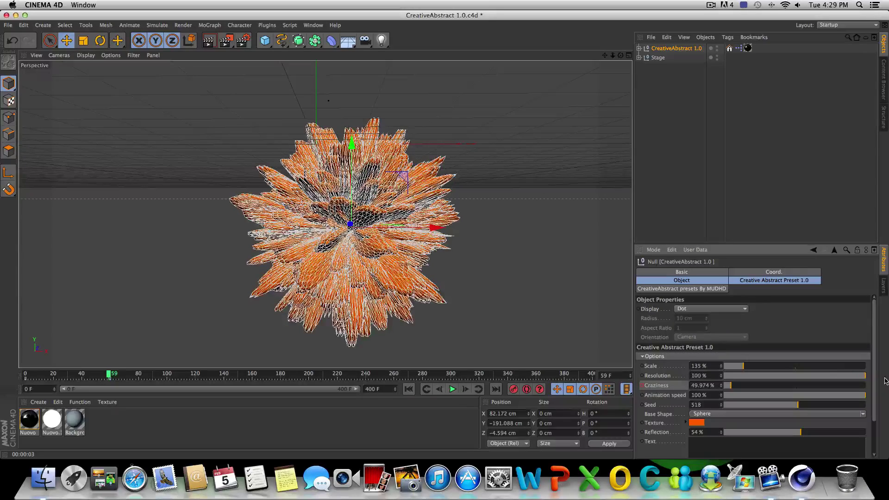
left_click(702, 197)
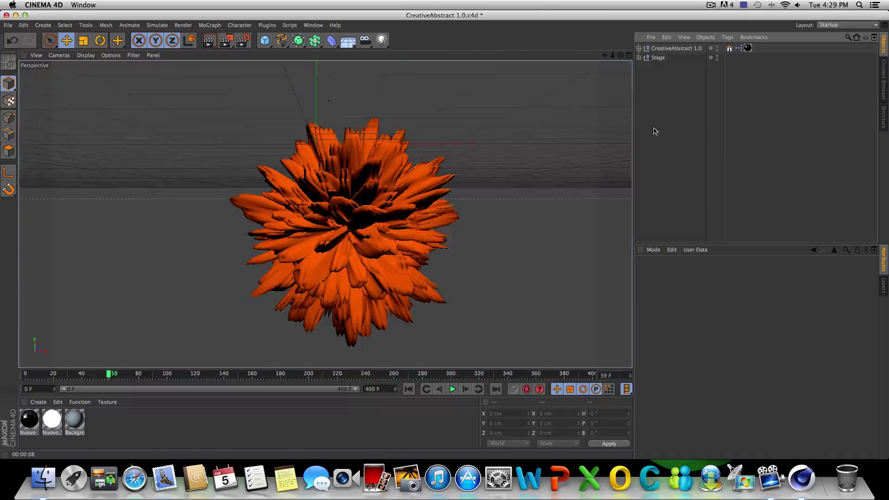
left_click(676, 48)
left_click(756, 376)
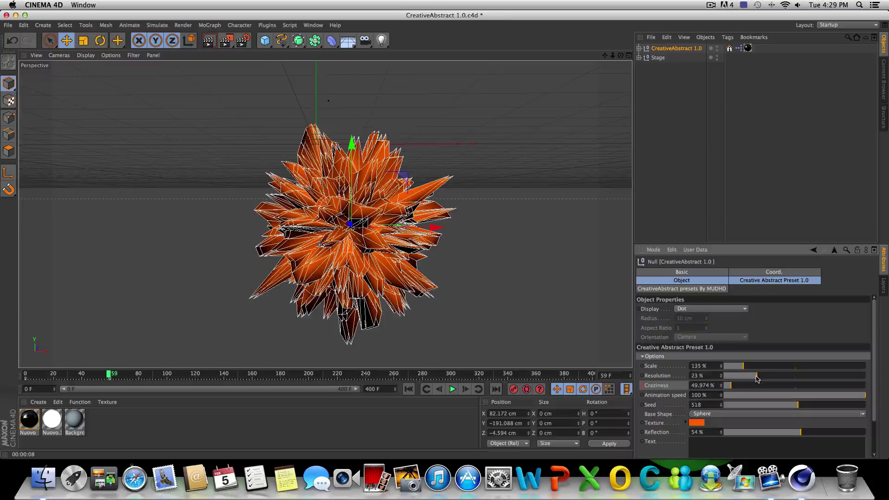
left_click(712, 378)
type("50")
key("Return")
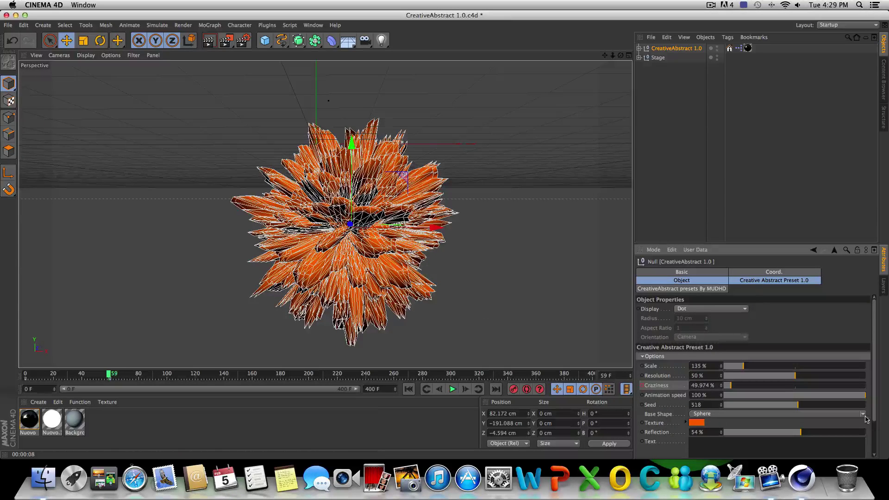
Shrink the shape's Scale to 67 % and return to the first frame
scroll(878, 407, "down", 3)
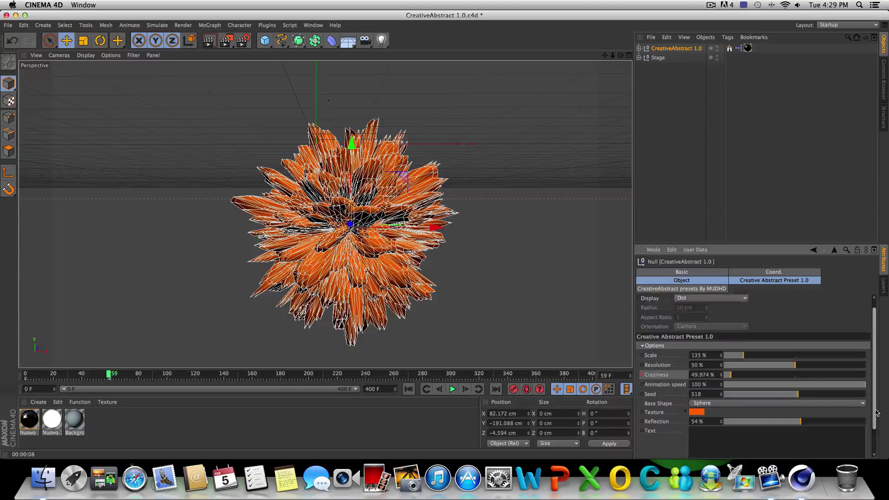
scroll(878, 422, "down", 2)
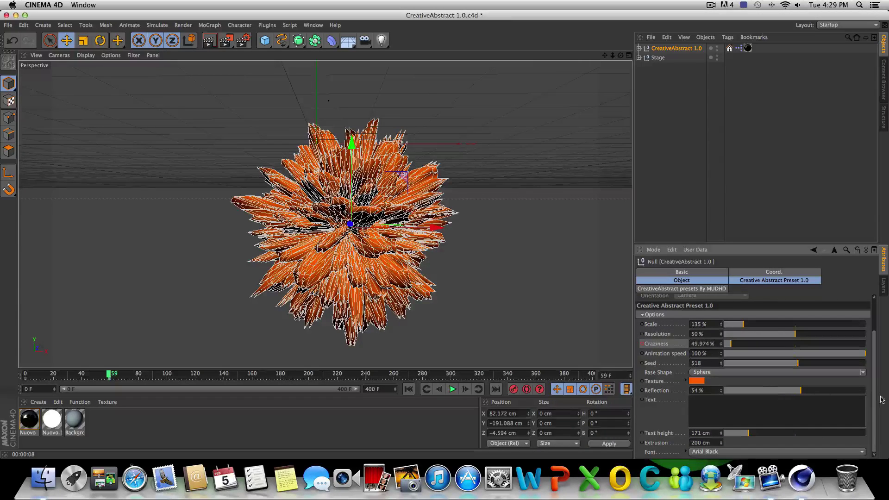
scroll(748, 364, "up", 5)
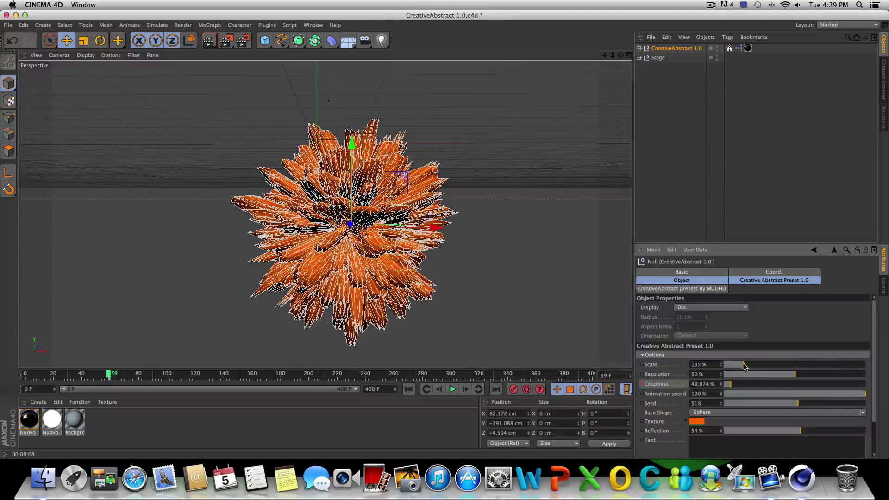
left_click_drag(744, 367, 716, 373)
left_click(408, 389)
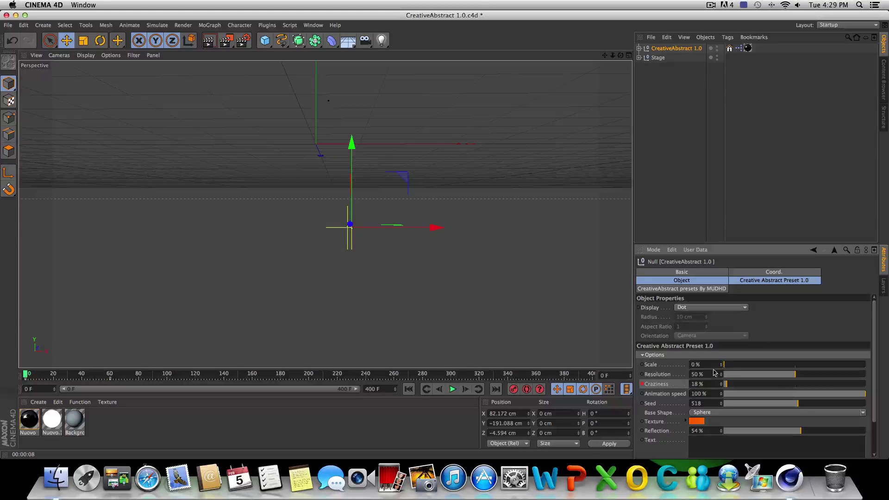
Keyframe Scale at 0 % on frame 0 and at 119 % on frame 120
left_click(642, 365)
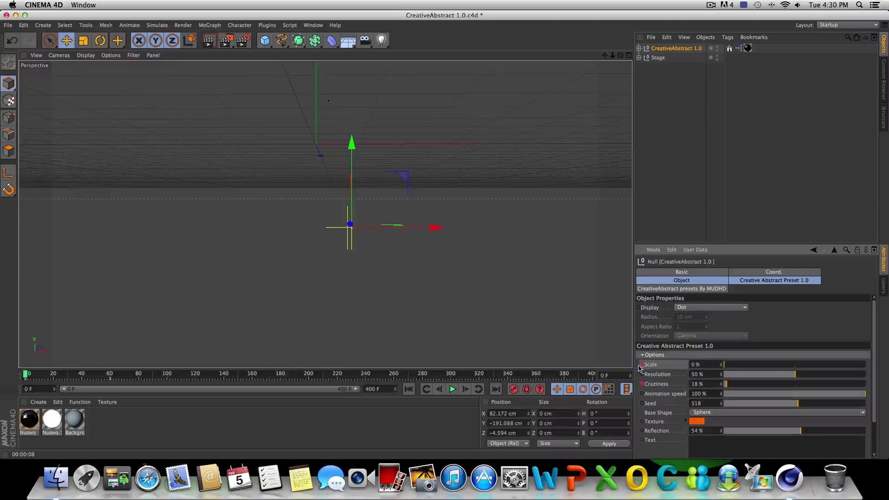
left_click(194, 374)
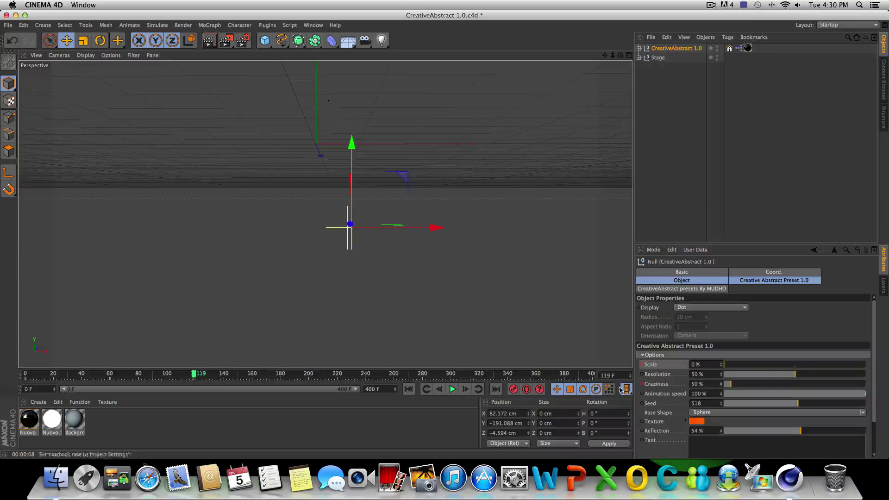
left_click_drag(720, 366, 741, 372)
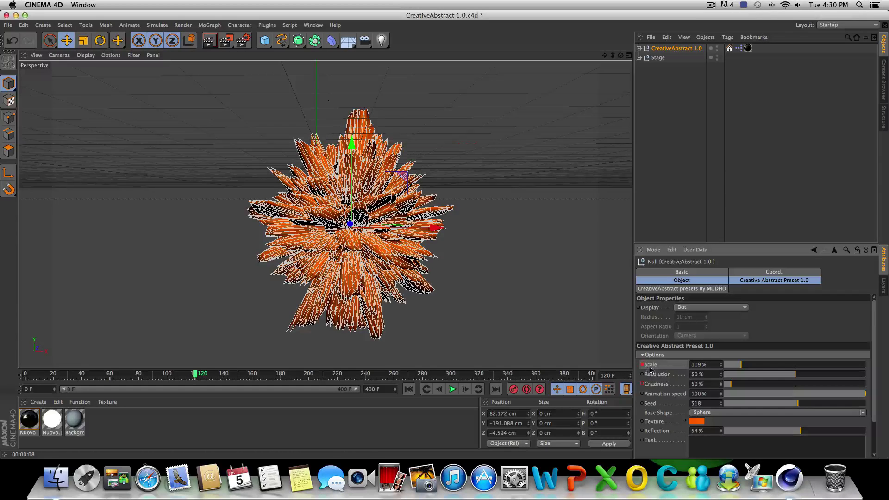
Play the animation from the start, then render a preview of the full-size sphere burst
left_click(408, 389)
left_click(453, 389)
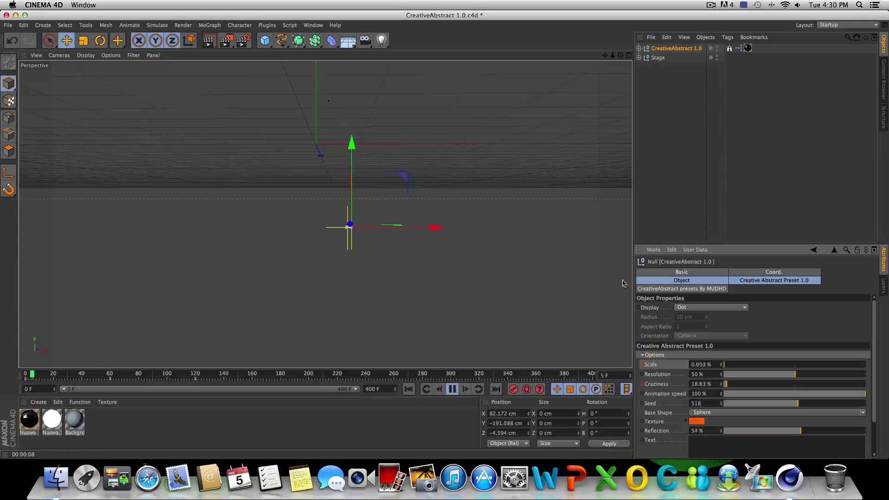
left_click(680, 191)
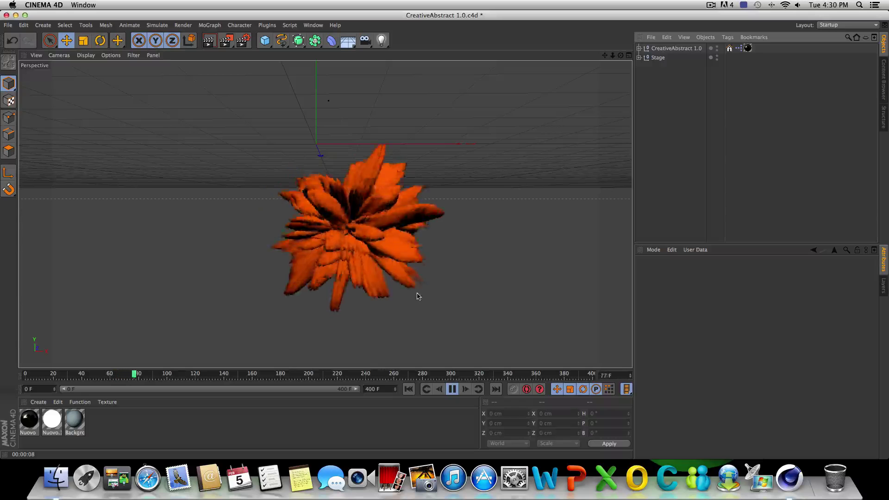
left_click(452, 389)
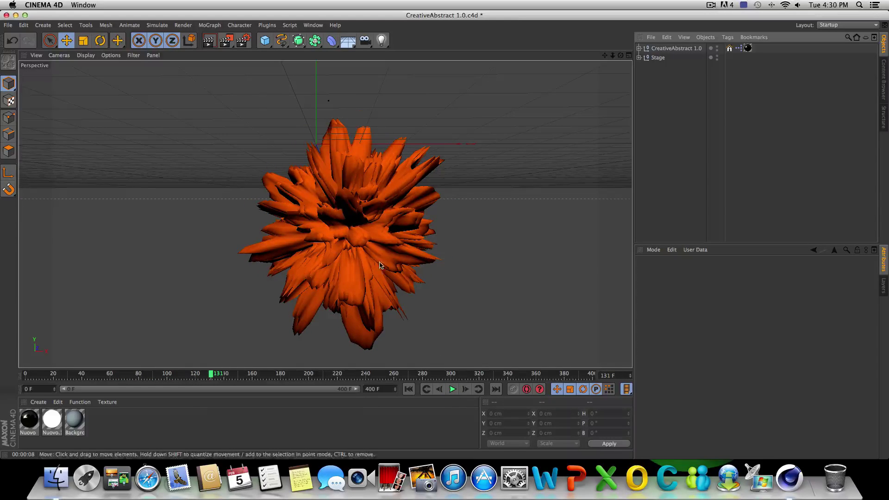
left_click(208, 43)
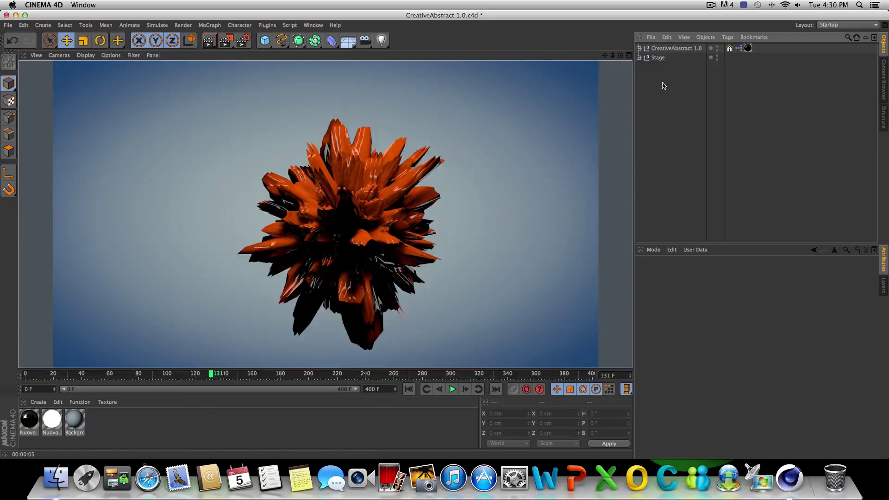
left_click(671, 65)
key("super+r")
Expand Stage and open the Background material for editing
left_click(703, 107)
left_click(658, 58)
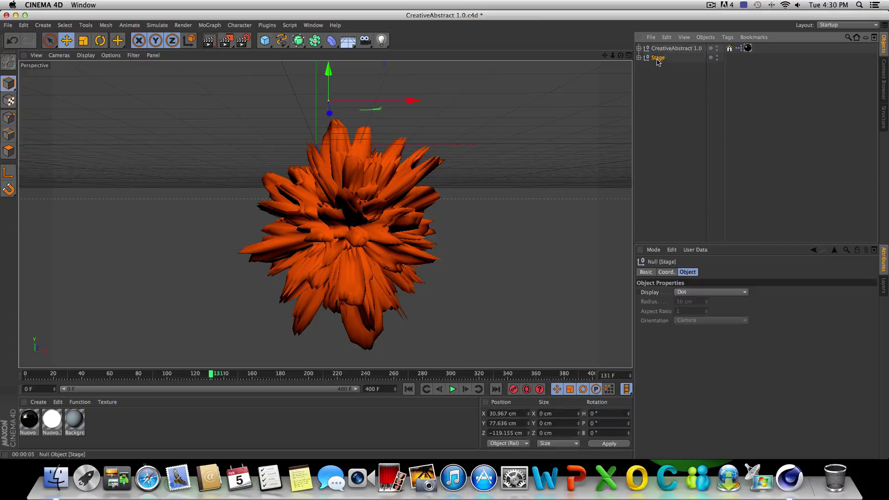
left_click(640, 64)
left_click(639, 57)
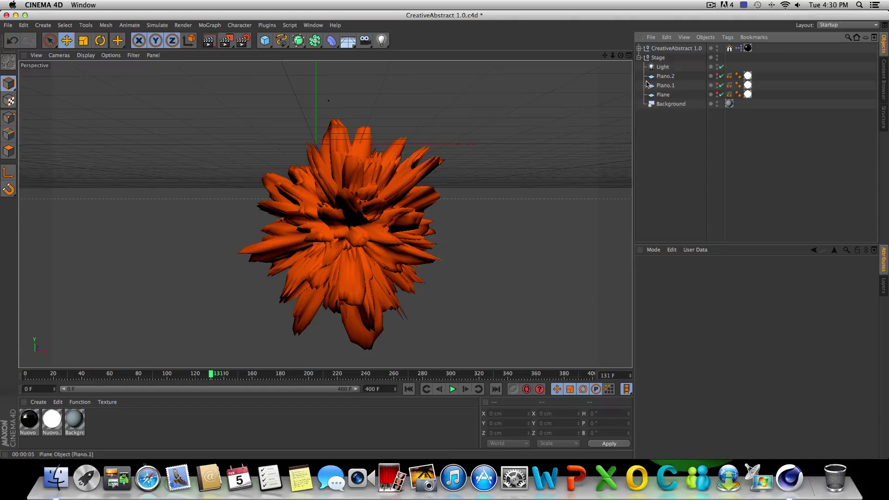
left_click(731, 105)
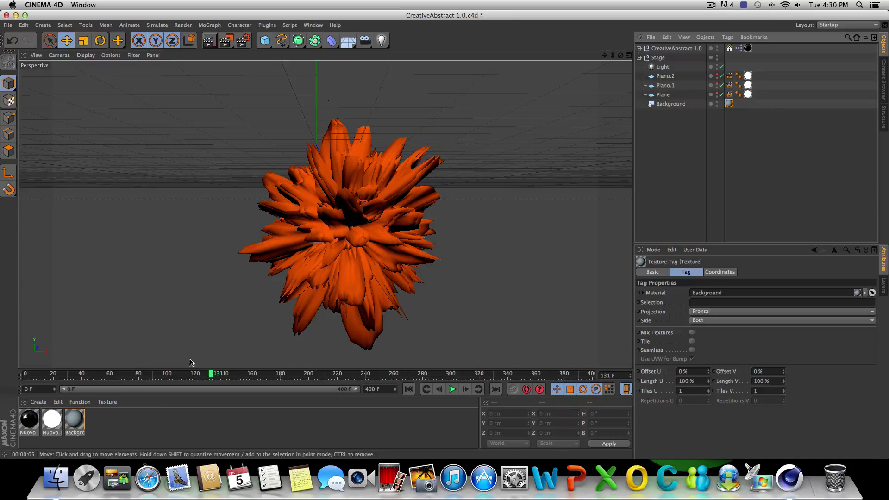
double_click(71, 427)
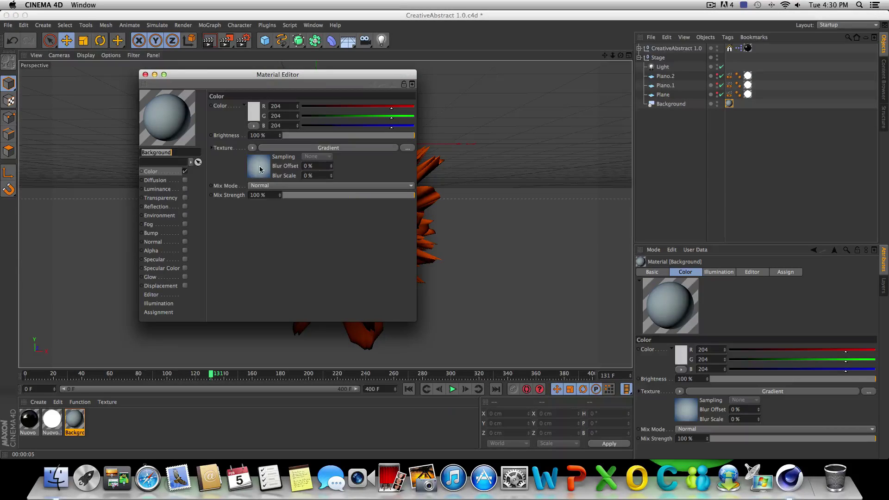
Set the gradient shader's left stop to bright green
left_click(260, 167)
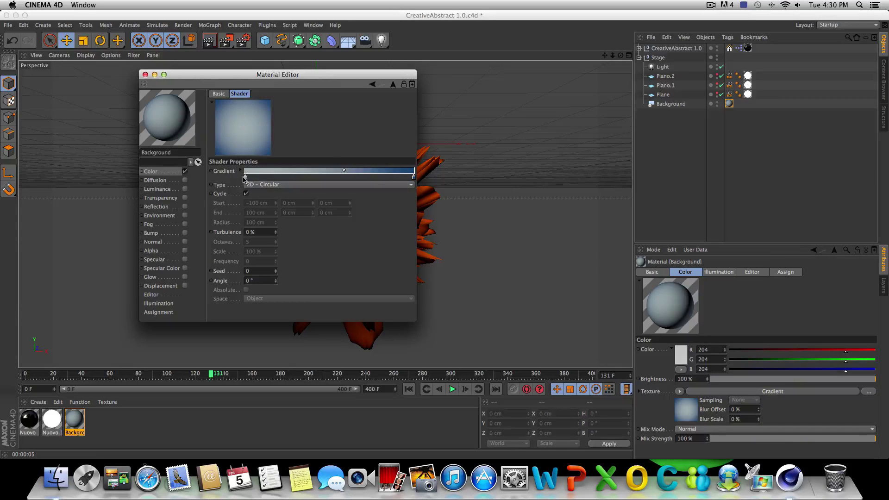
double_click(244, 177)
left_click(254, 149)
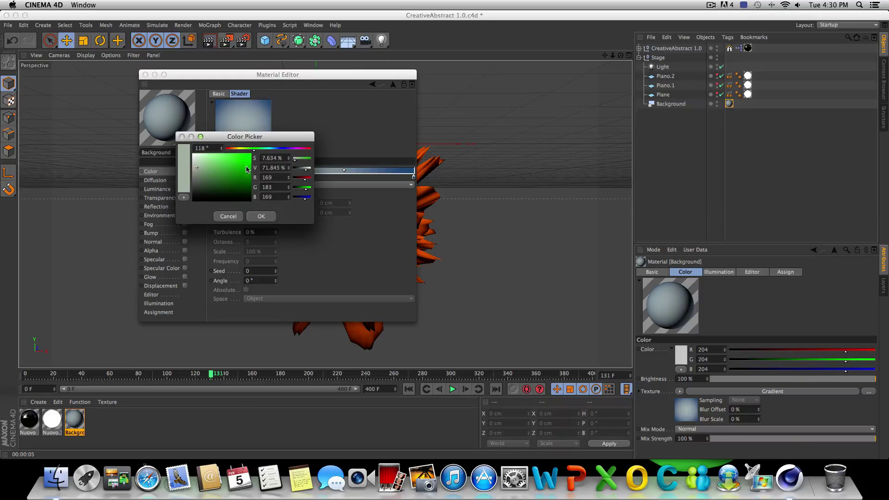
left_click(245, 155)
left_click(262, 217)
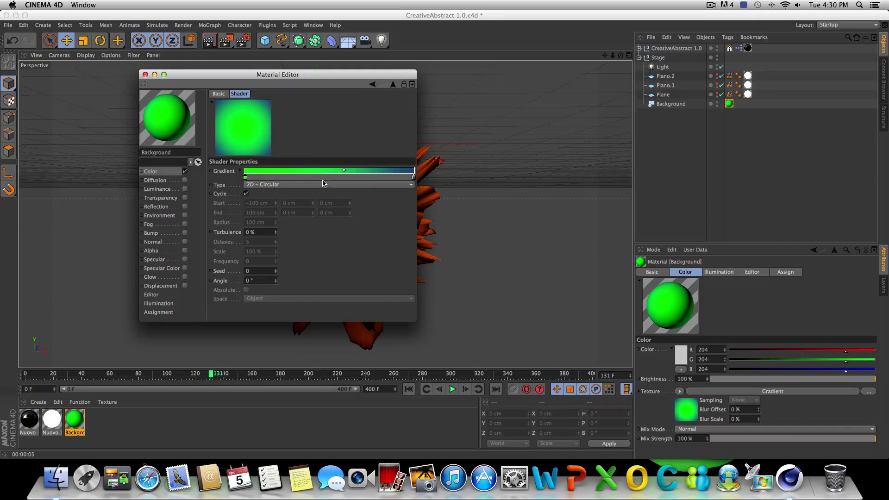
Make the next gradient stop yellow and move it left
double_click(327, 178)
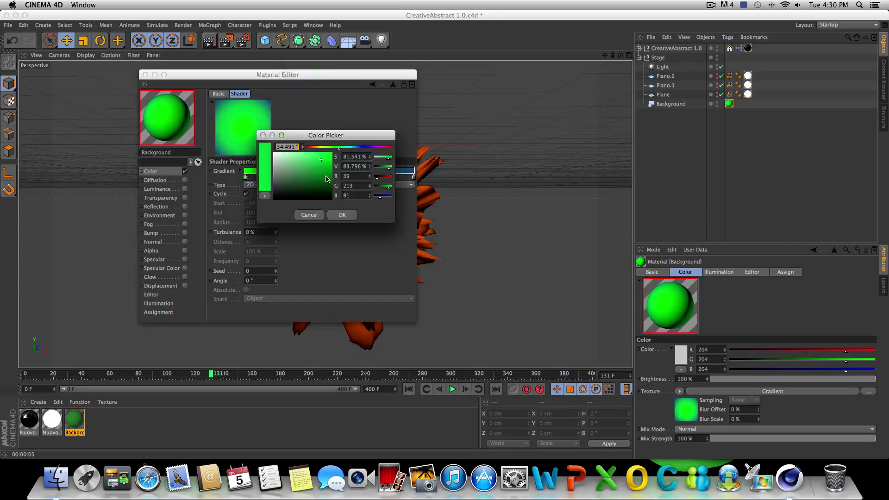
left_click(320, 148)
left_click(325, 152)
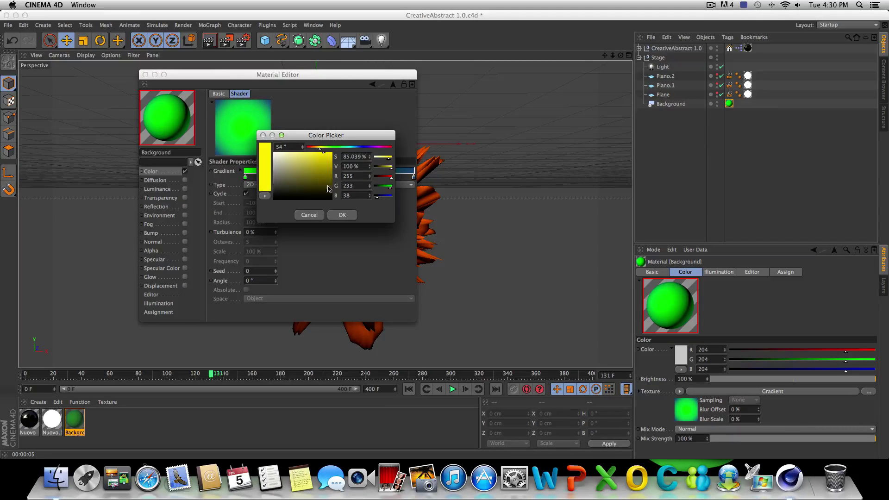
left_click(343, 215)
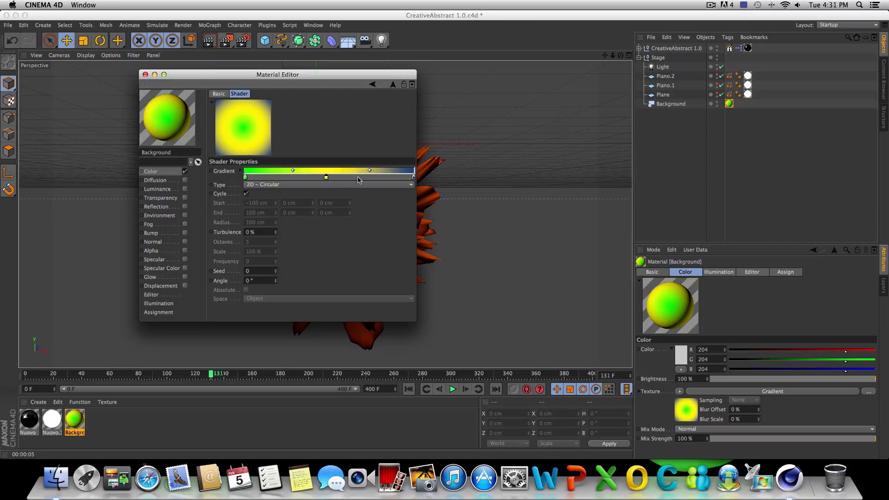
left_click_drag(328, 180, 298, 179)
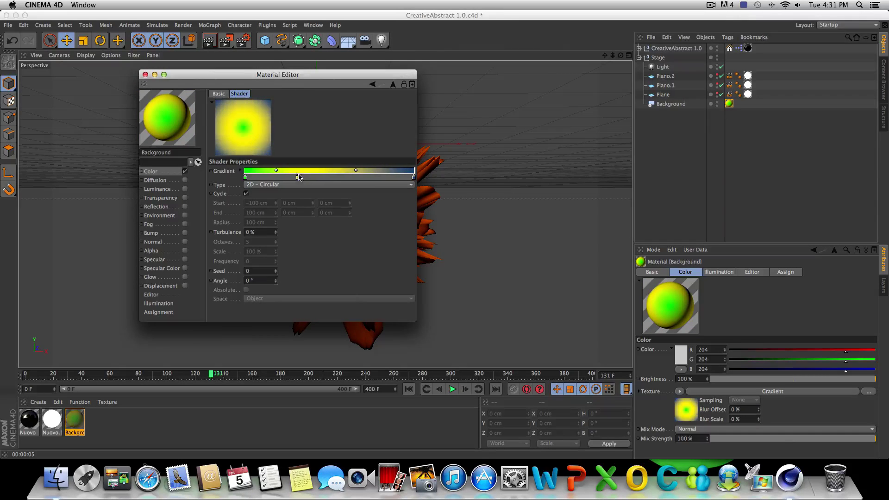
Add an orange stop, fine-tune the stop positions, and close the material editor
double_click(355, 180)
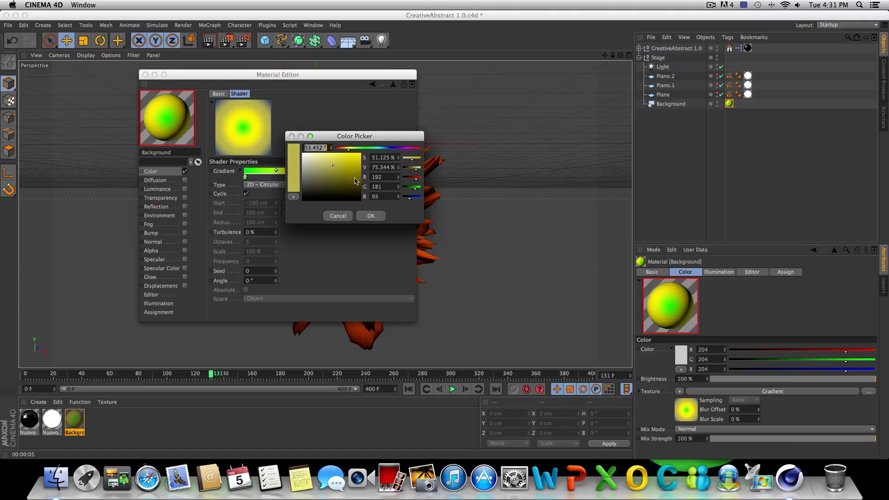
left_click_drag(345, 152, 360, 156)
left_click(380, 216)
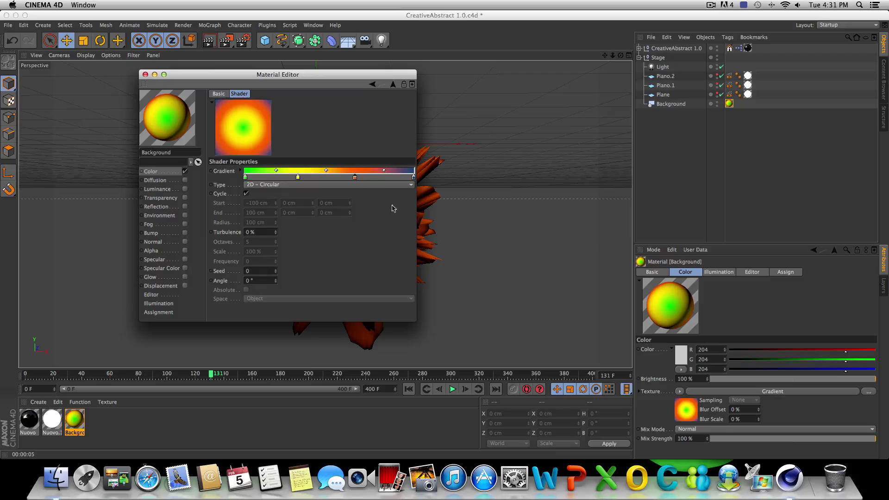
left_click_drag(355, 179, 349, 179)
left_click_drag(295, 178, 291, 177)
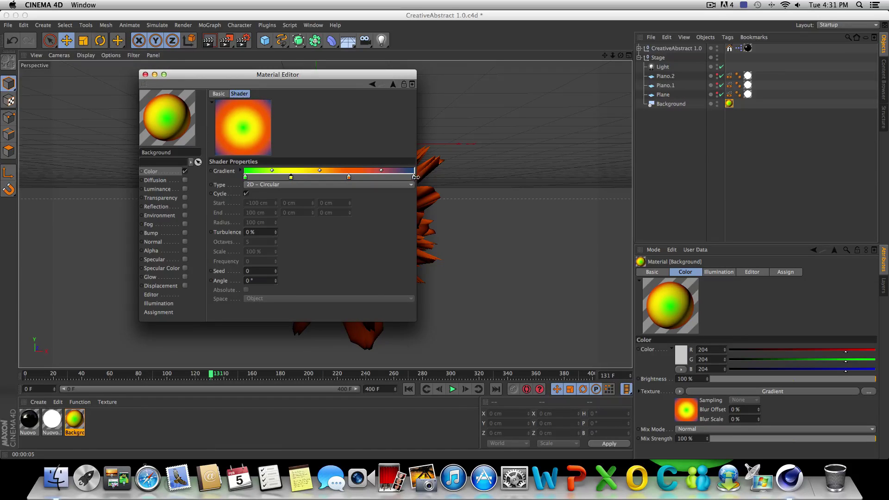
left_click_drag(413, 179, 403, 178)
left_click(145, 75)
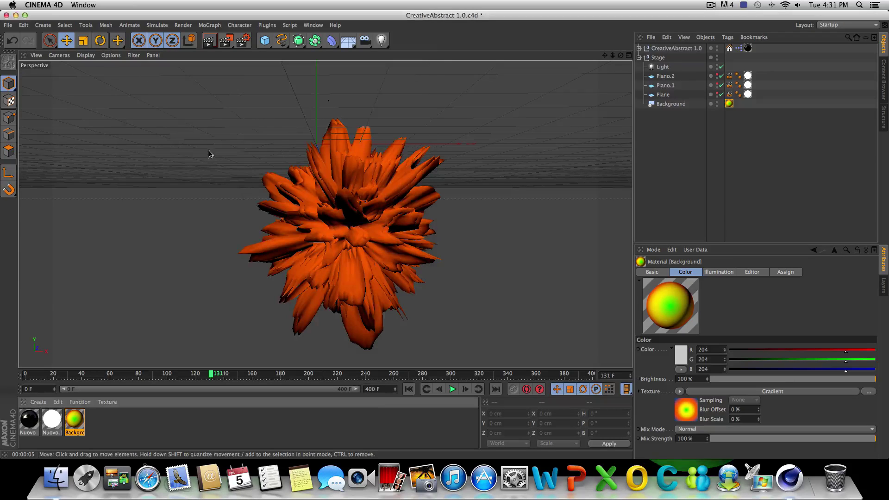
Preview the animation, render the viewport to check the new gradient background, then clear the render
left_click(408, 389)
left_click(453, 389)
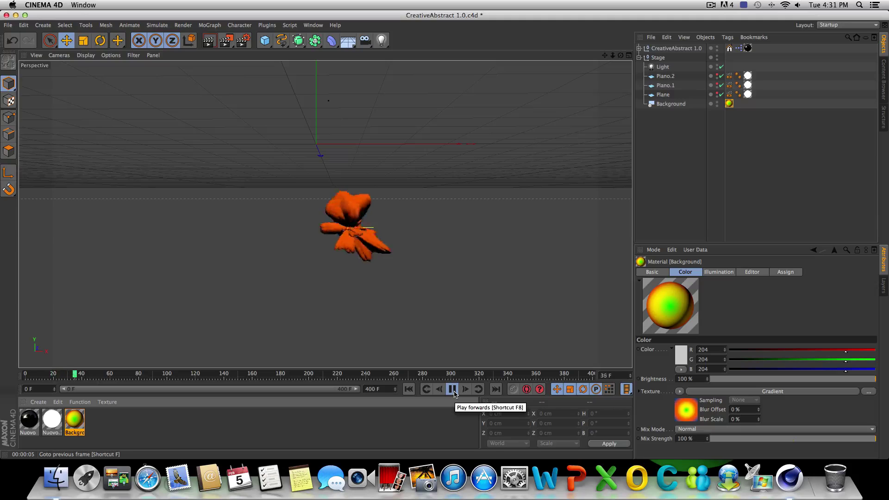
left_click(453, 392)
key("super+r")
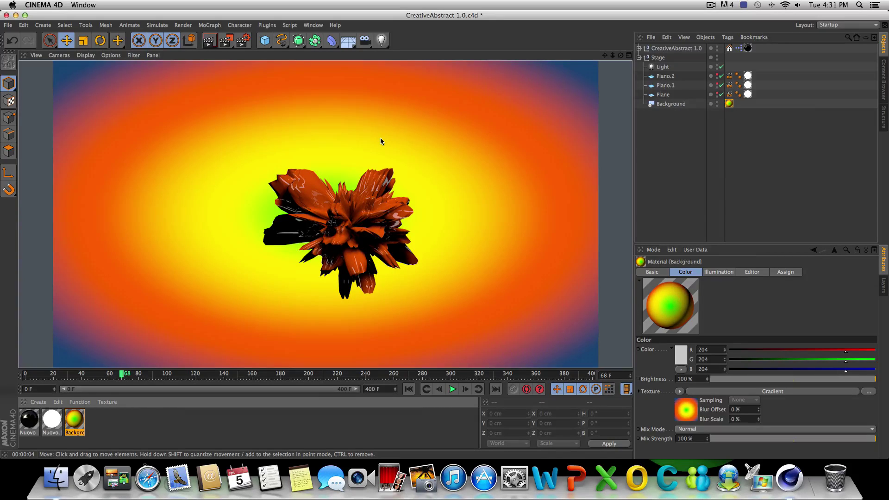
left_click(667, 185)
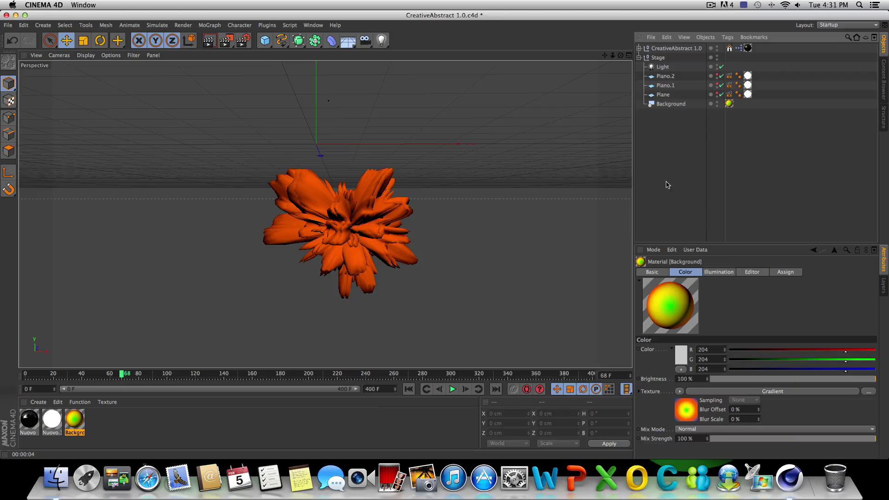
Remove the Background material's gradient knots and set the single remaining knot to white
double_click(72, 419)
left_click(268, 164)
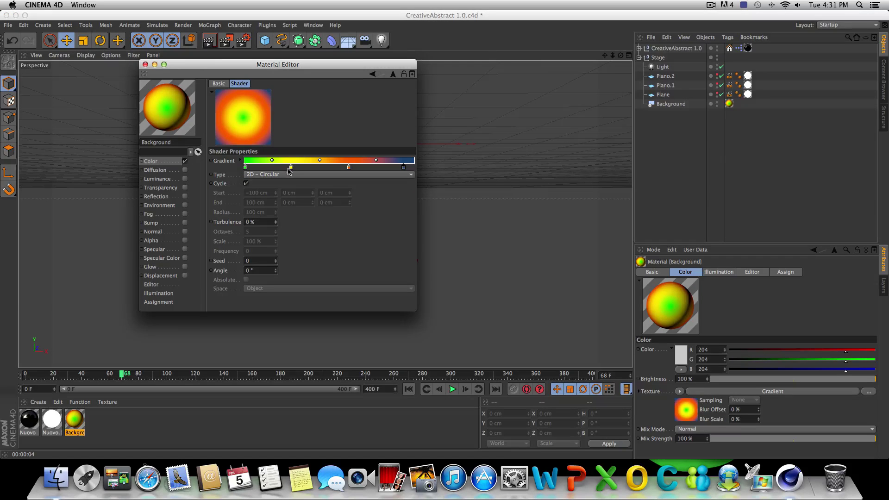
left_click(291, 167)
left_click_drag(291, 167, 352, 180)
left_click_drag(403, 167, 404, 180)
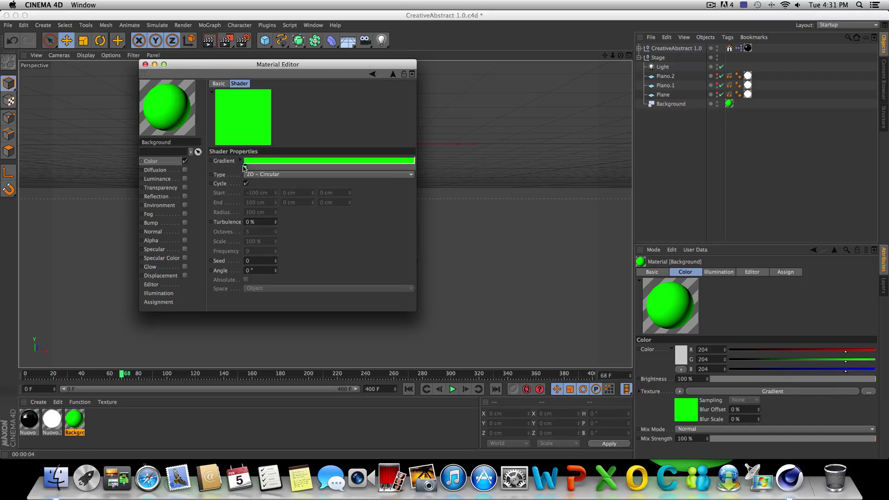
left_click_drag(245, 167, 271, 164)
double_click(248, 167)
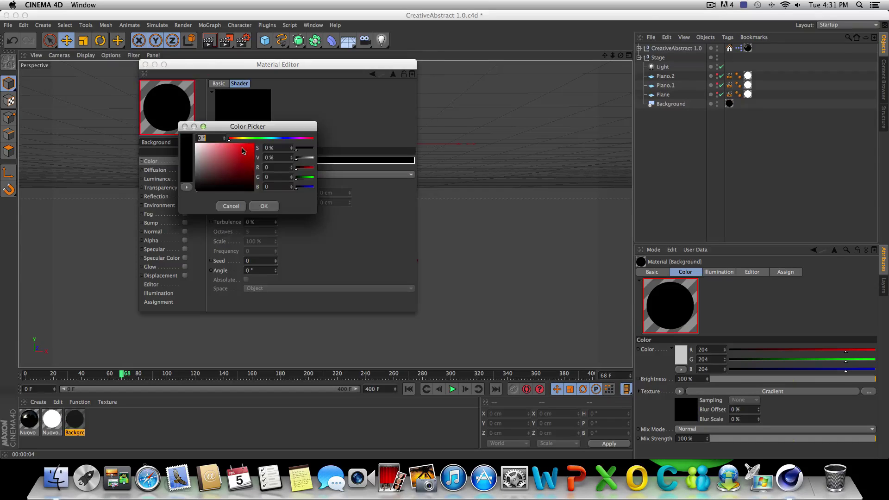
left_click(191, 135)
left_click(262, 206)
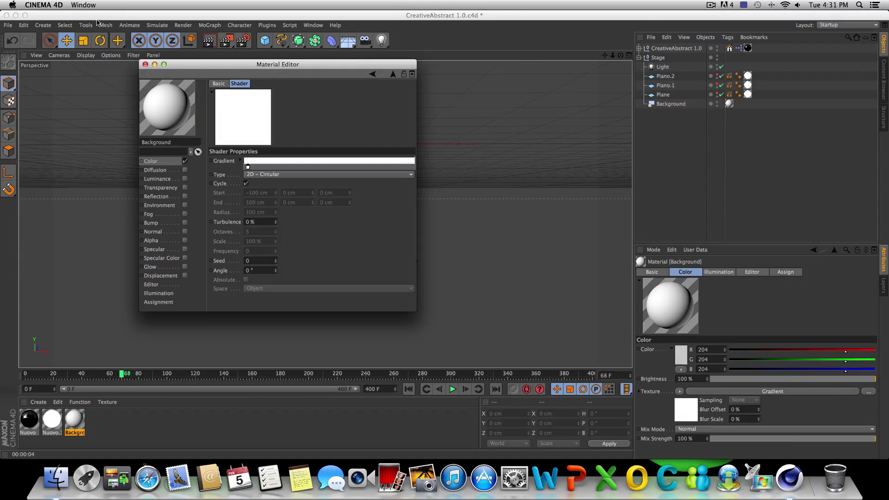
Render the view to confirm the white backdrop, clear the render and select the Light object
left_click(145, 65)
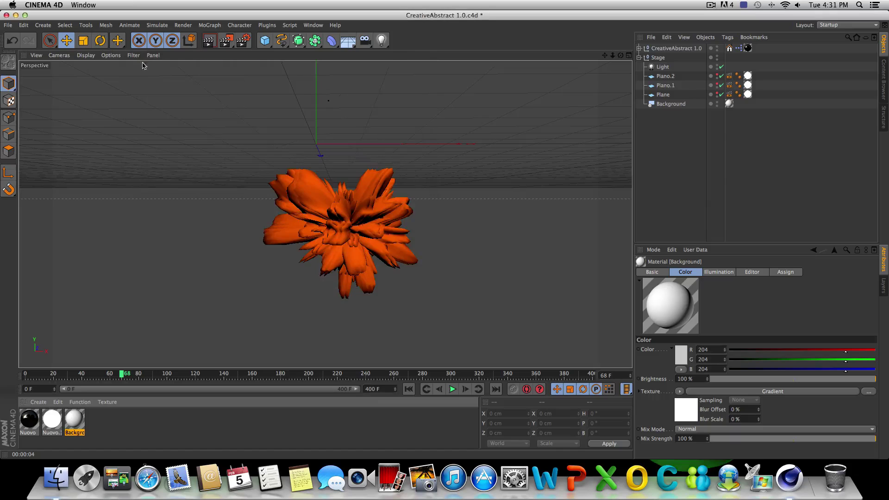
left_click(209, 40)
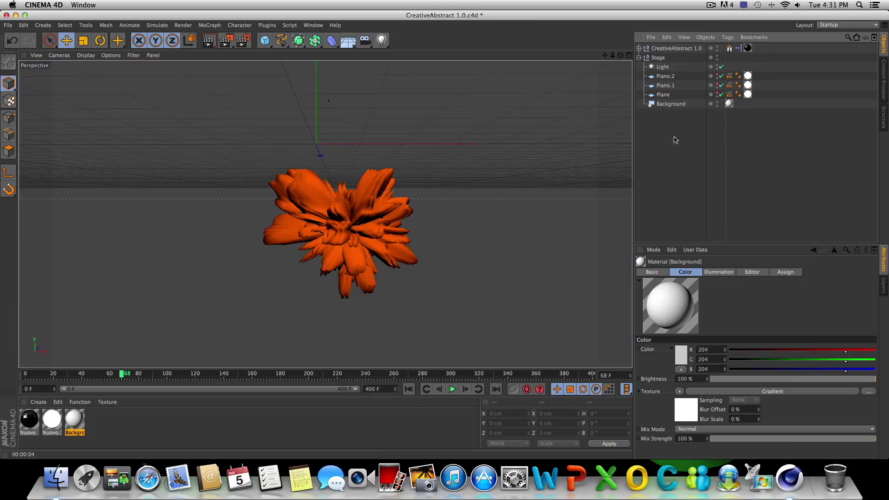
left_click(664, 178)
left_click(666, 68)
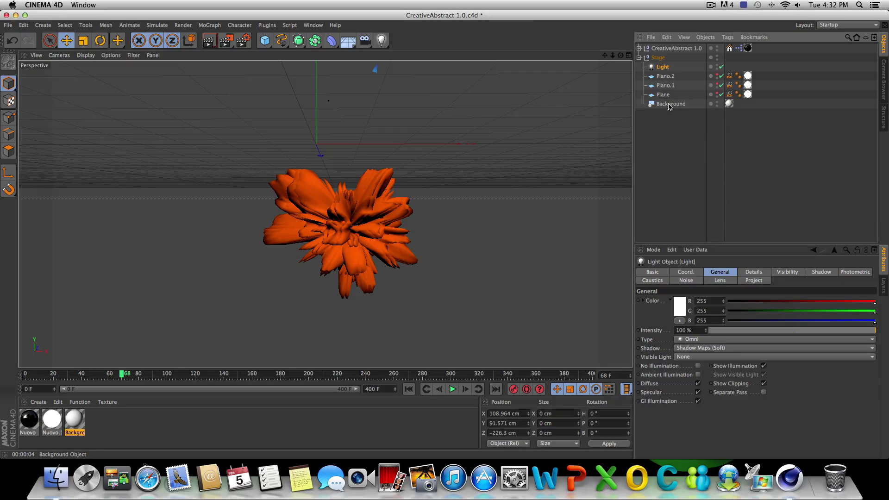
Collapse the Stage group and select the CreativeAbstract 1.0 object in the hierarchy
left_click(640, 56)
left_click(639, 48)
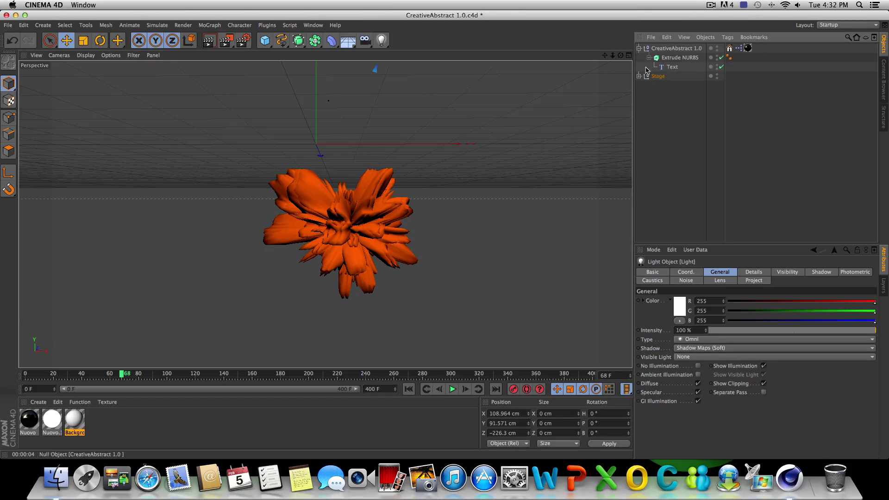
left_click(676, 48)
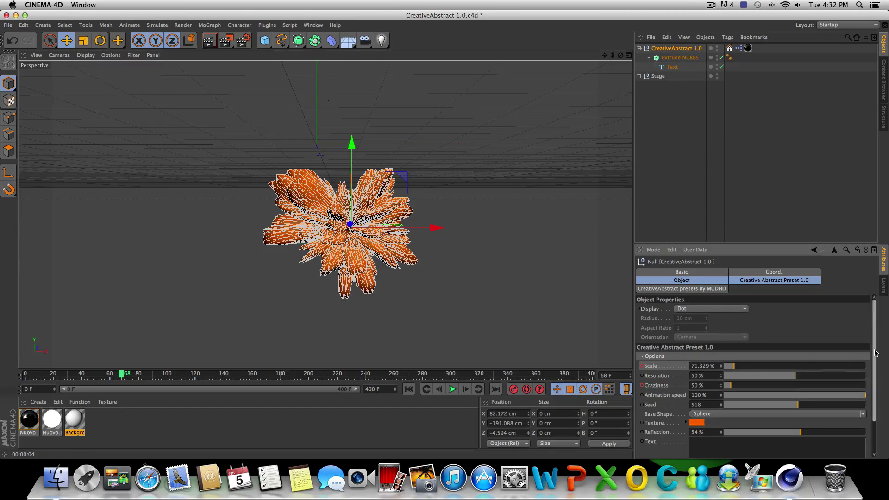
In the Creative Abstract Preset 1.0 options, raise the Seed from 518 to 520
scroll(876, 353, "down", 3)
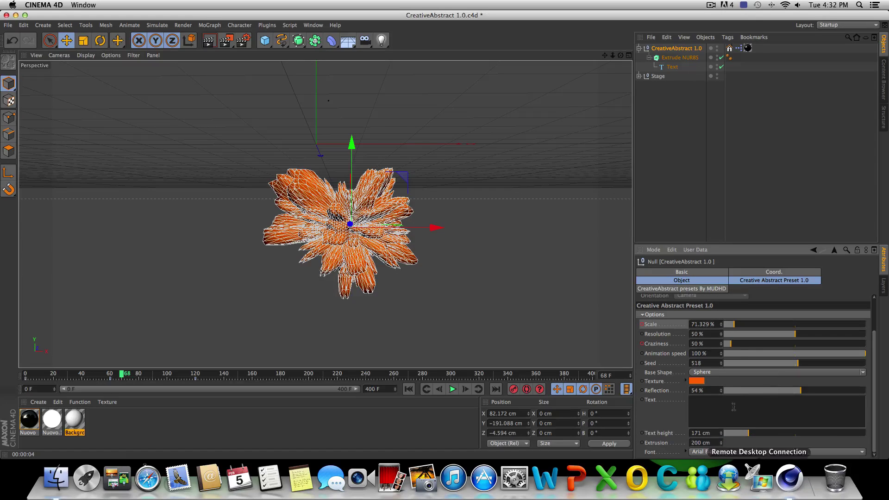
left_click(765, 281)
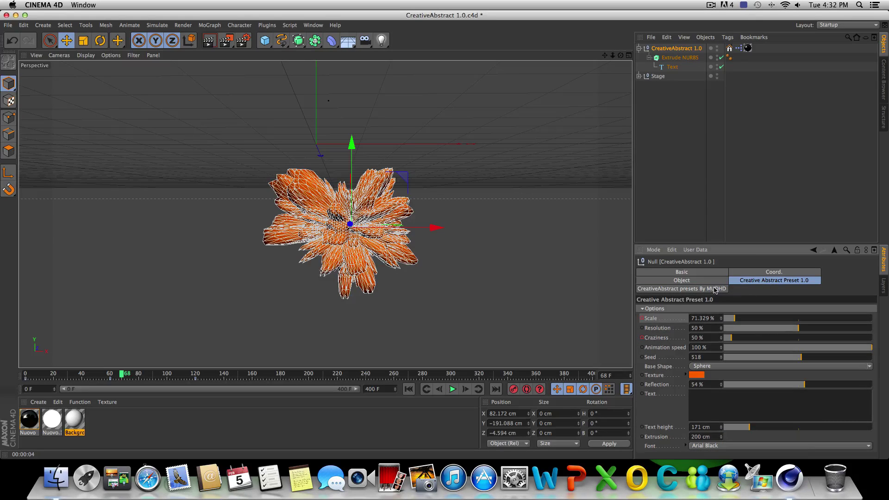
left_click(715, 282)
left_click(750, 282)
scroll(850, 358, "up", 1)
scroll(743, 359, "up", 1)
scroll(453, 296, "down", 1)
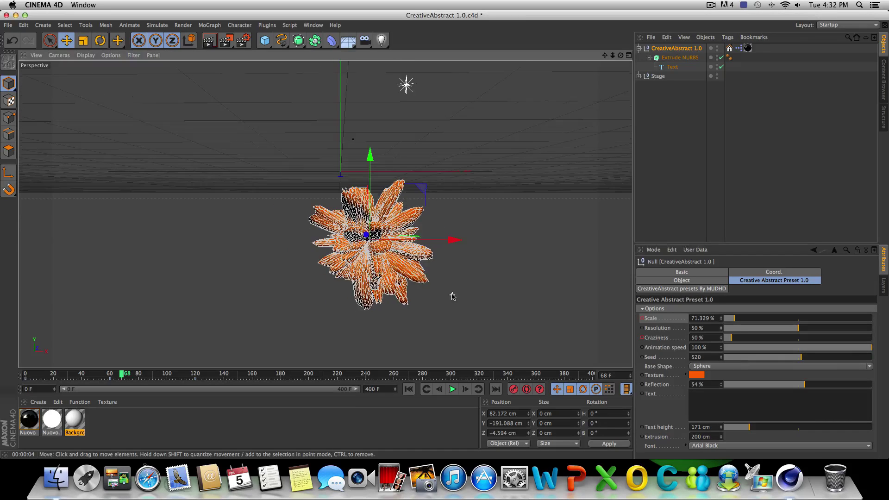
scroll(453, 297, "up", 1)
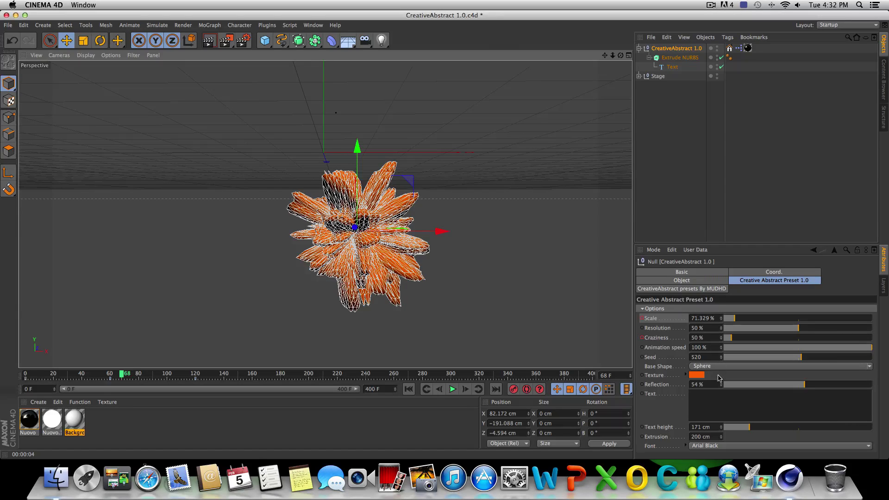
Enter 54848 for Seed so it clamps to 1000, then preview the animation from frame 0
double_click(709, 357)
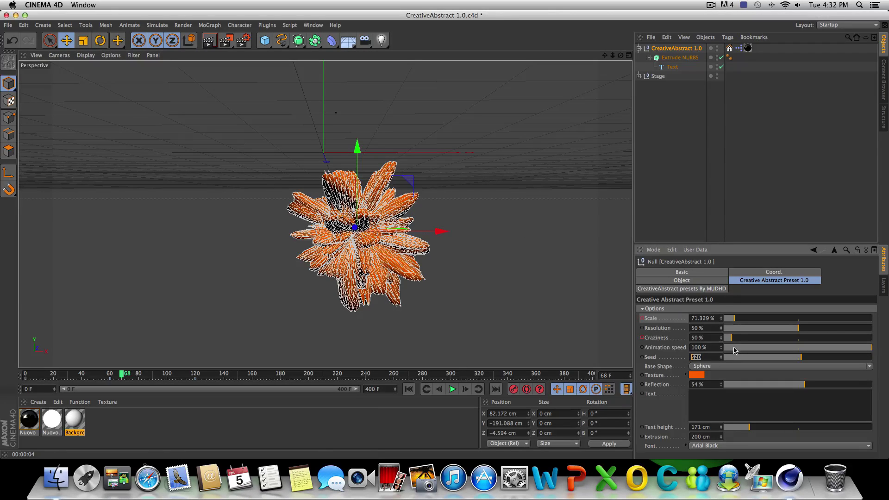
type("54848")
key("Return")
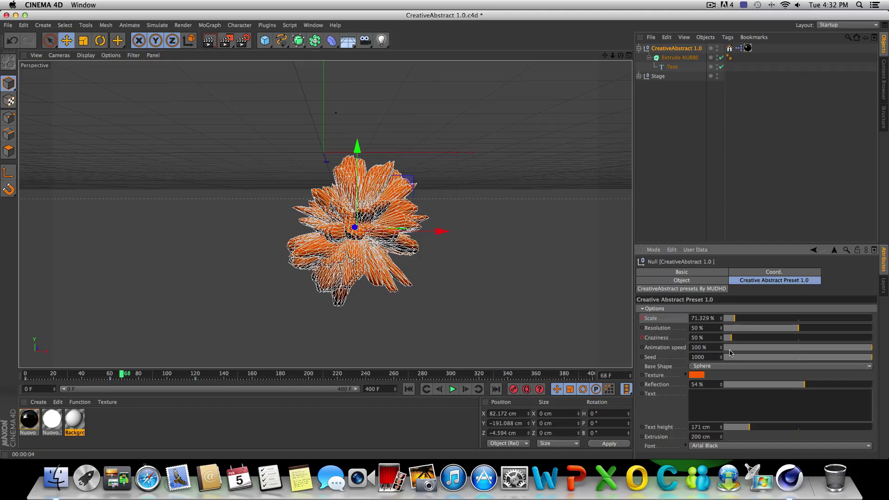
left_click(408, 389)
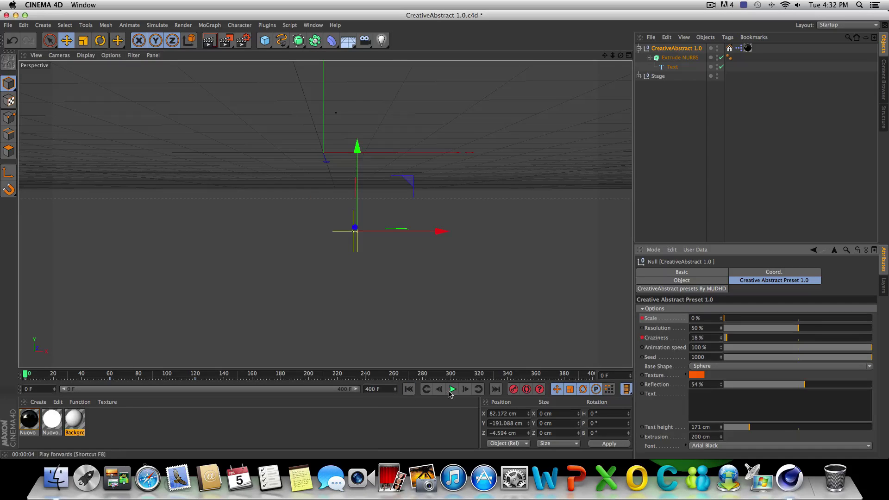
left_click(450, 390)
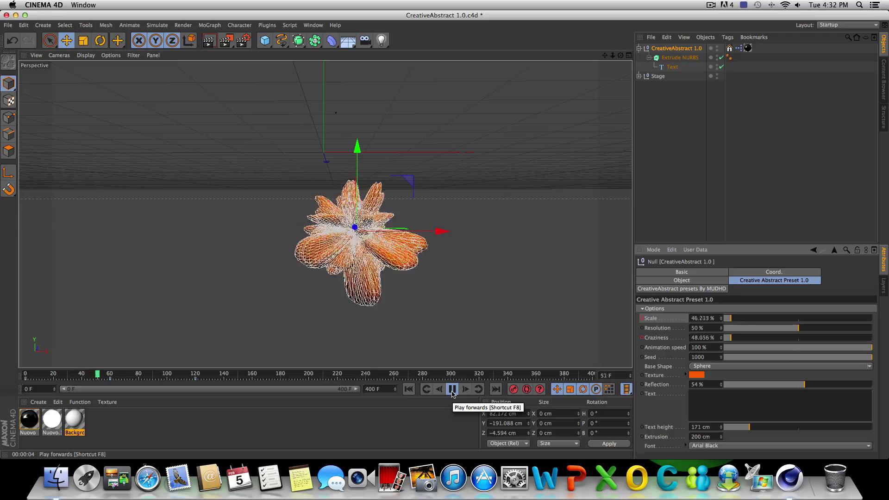
left_click(453, 392)
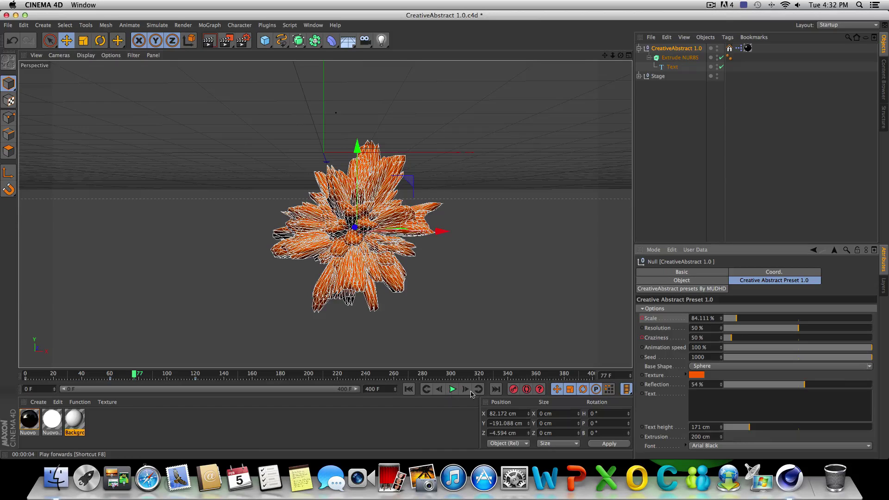
left_click(415, 391)
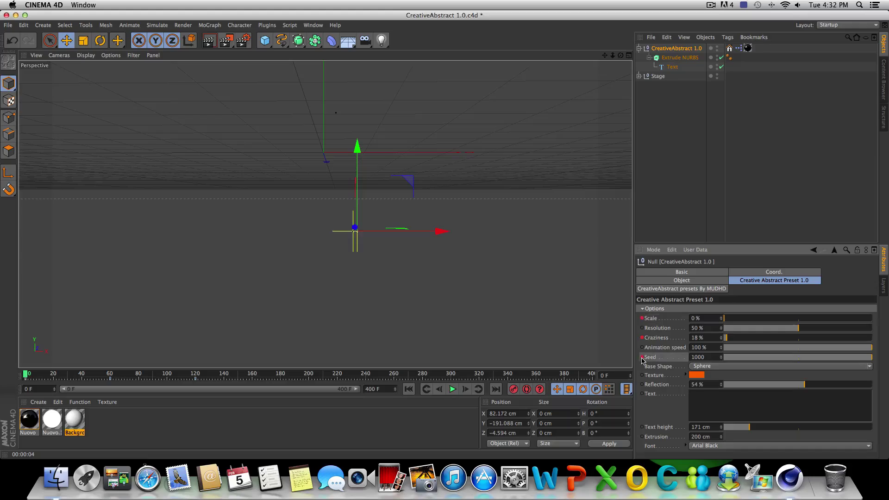
At frame 100, set the Seed to 400
left_click(452, 390)
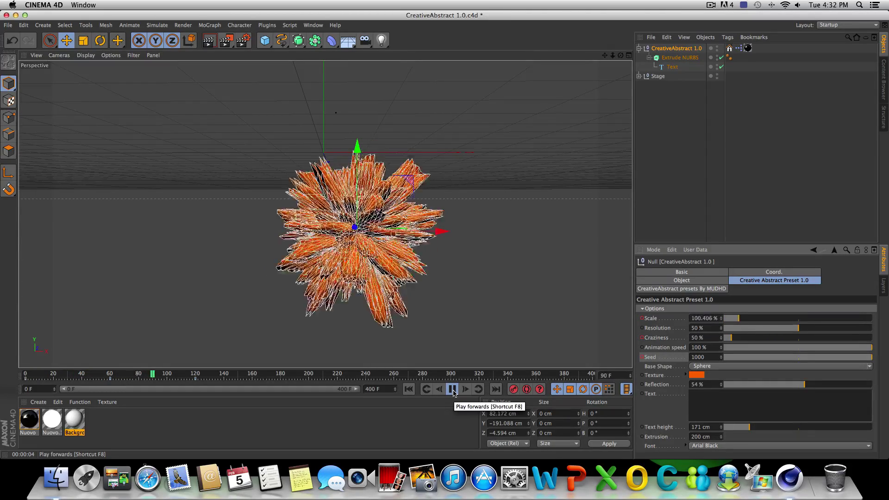
left_click(453, 391)
left_click(465, 389)
left_click(465, 389)
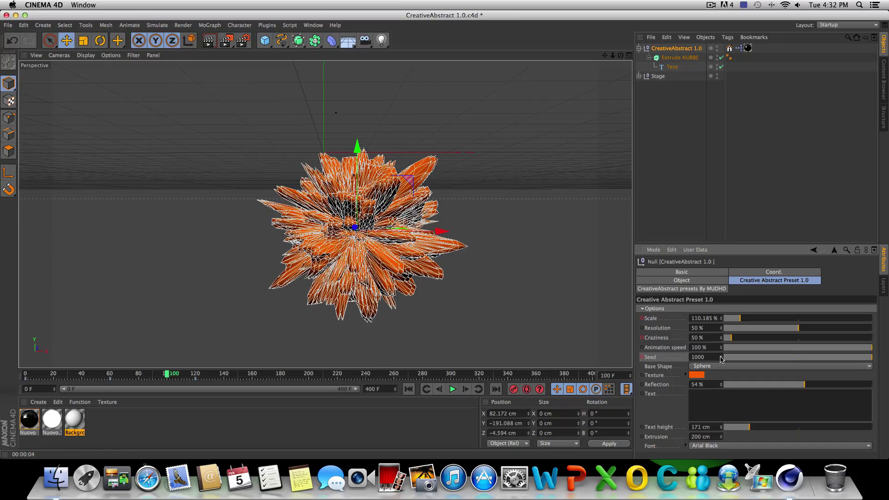
double_click(699, 357)
type("4")
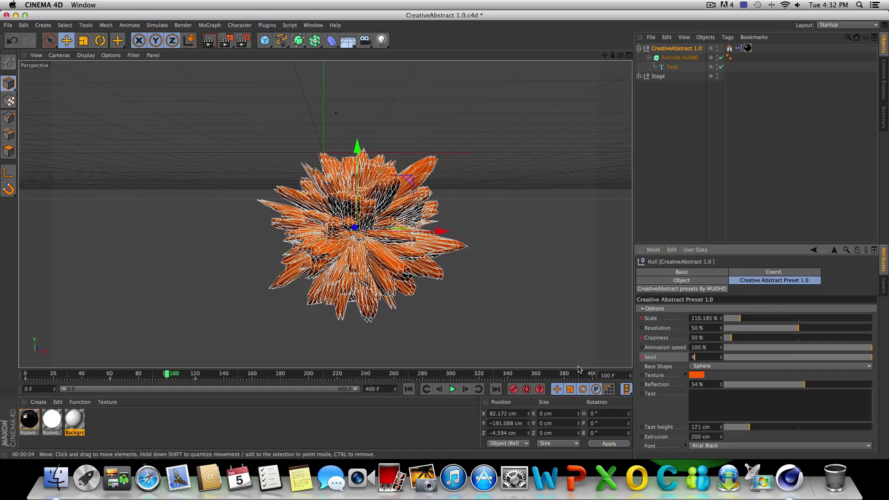
type("00")
key("Return")
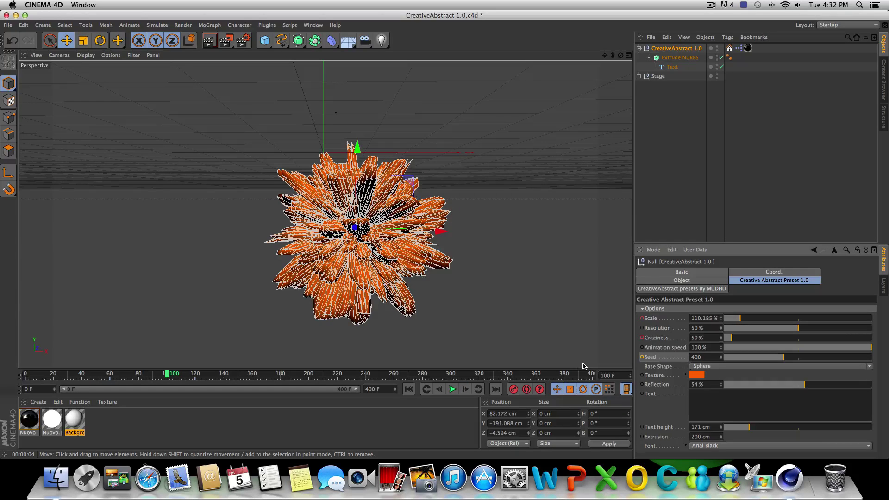
Play the animation through frame 150 to review the Seed change, then deselect the object
left_click(454, 389)
left_click(408, 389)
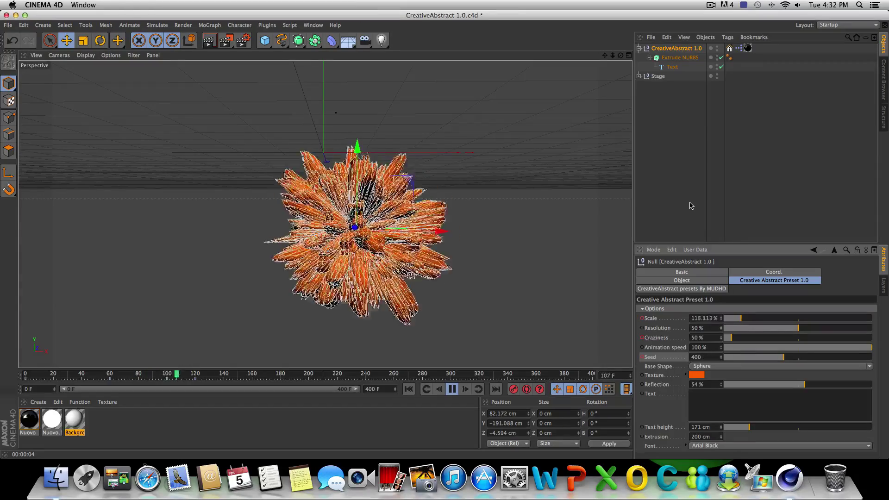
left_click(452, 389)
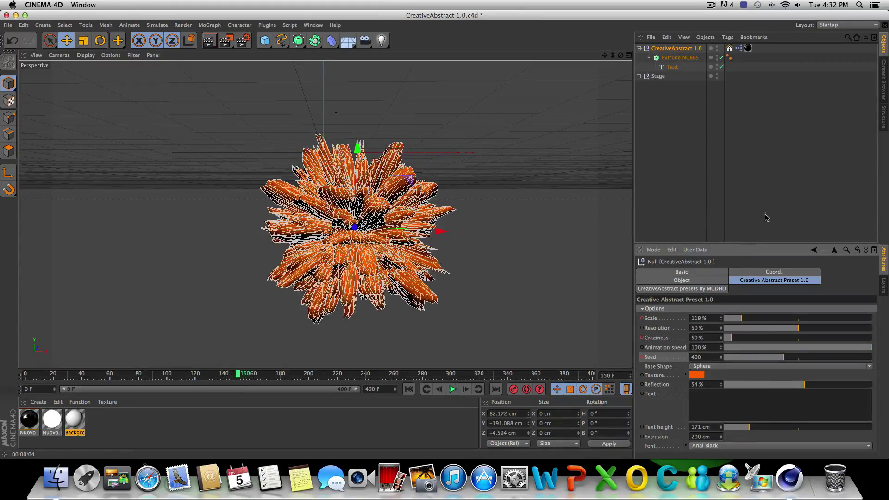
left_click(452, 362)
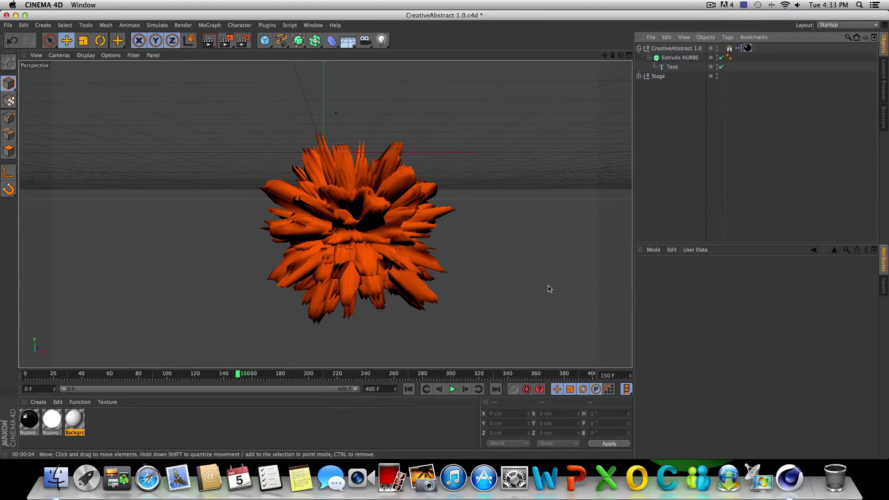